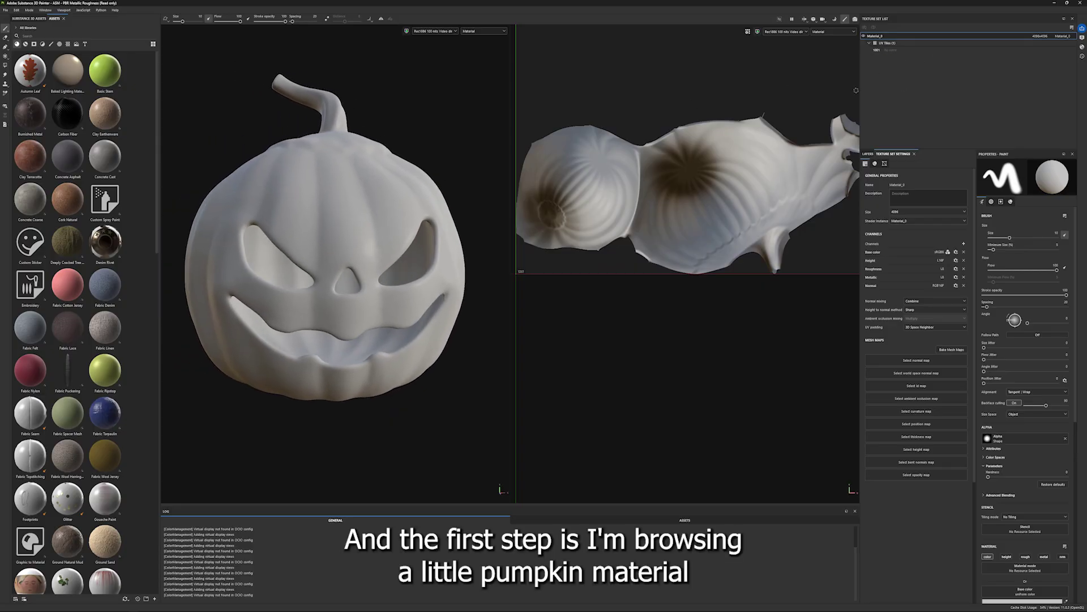
- Select the pumpkin's 1001 UV tile and delete the default empty paint layer
click(876, 50)
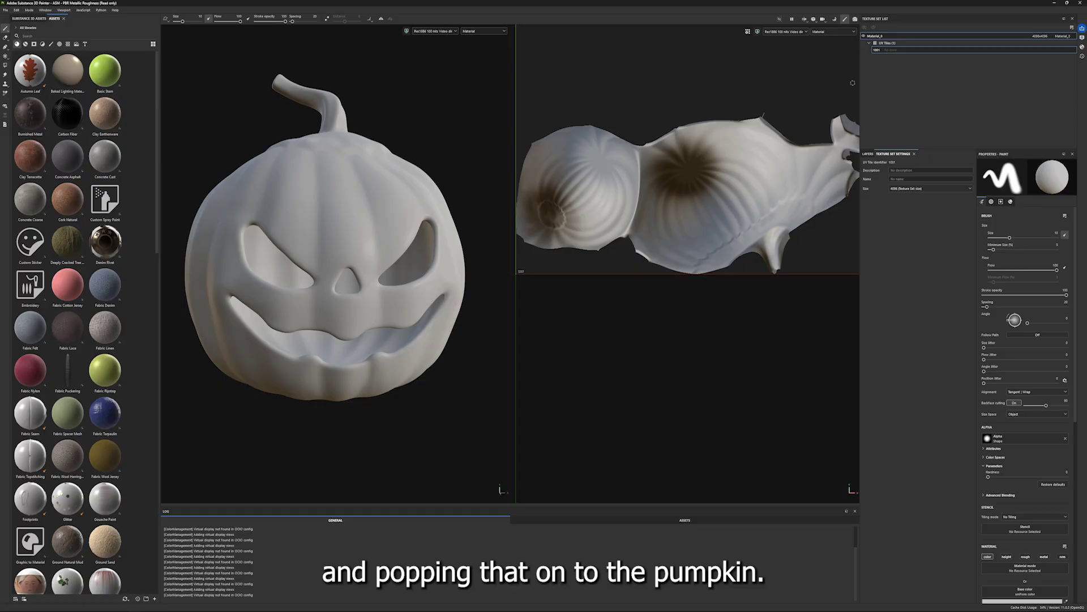
drag(859, 86, 795, 96)
click(805, 154)
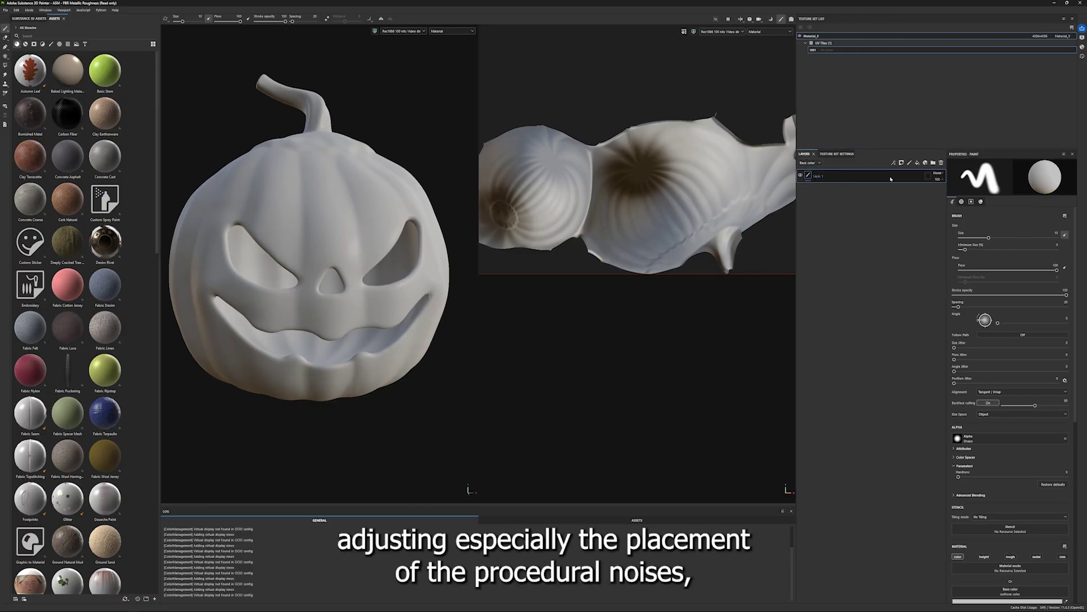
click(865, 177)
key(Delete)
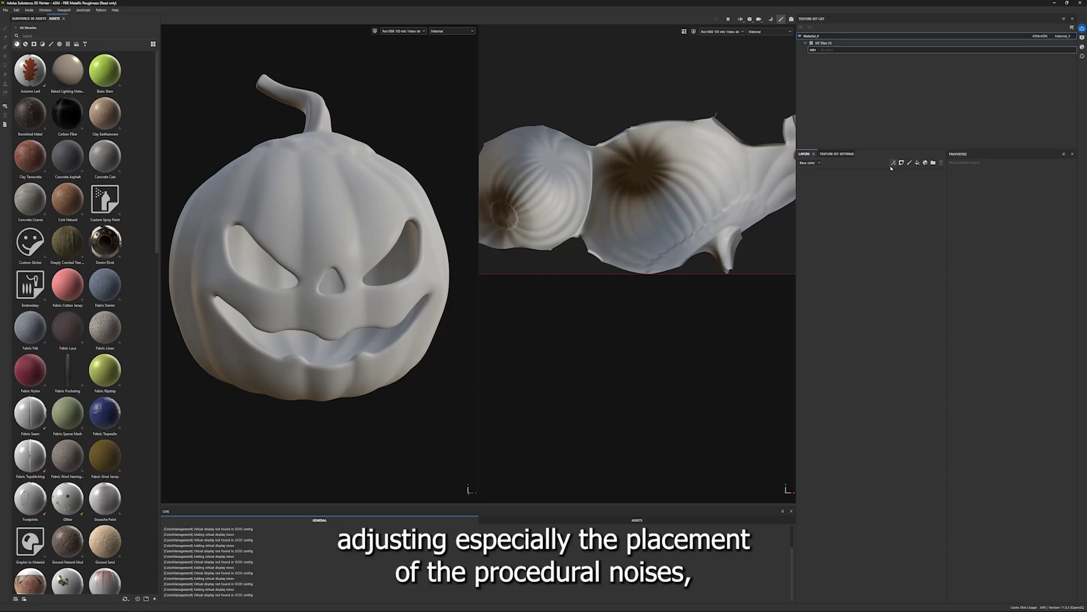
- Add a fill layer and shift its base colour hue to orange
click(902, 163)
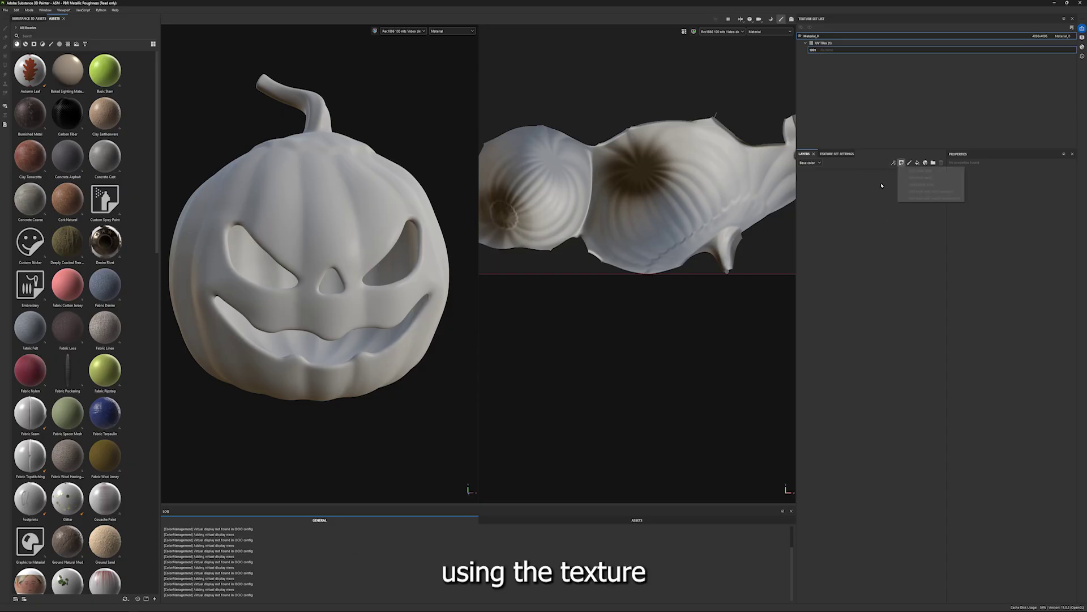
click(908, 167)
click(918, 163)
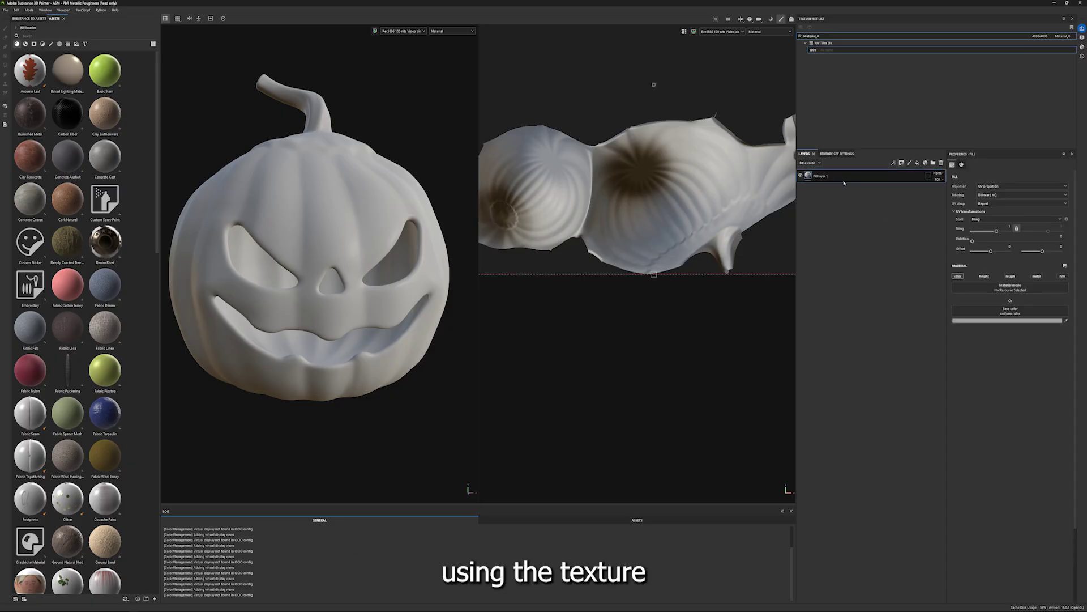
click(1009, 321)
drag(978, 370, 971, 369)
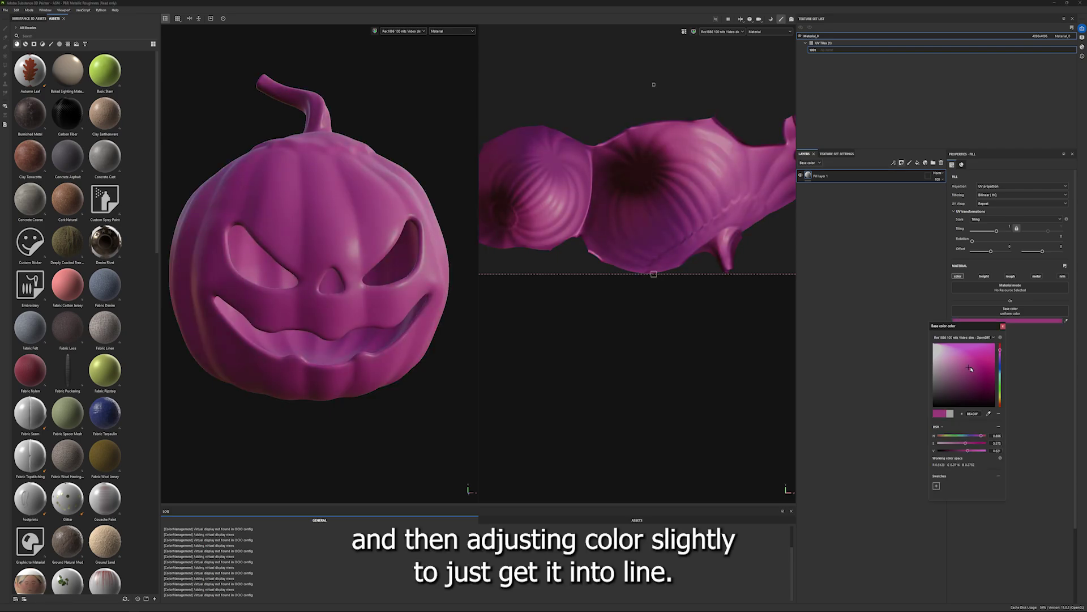
drag(1001, 402, 1000, 405)
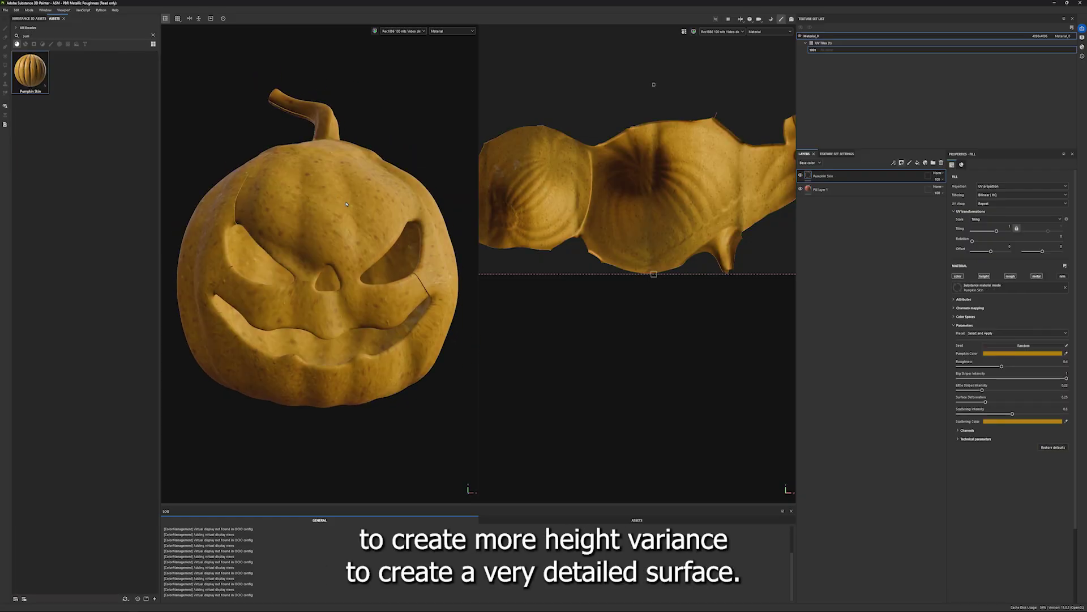
- Switch the Pumpkin Skin projection to Tri-planar and drop Surface Deformation to 0
mouse_move(363, 226)
alt+mouse_down()
mouse_move(272, 226)
mouse_move(357, 227)
alt+mouse_up()
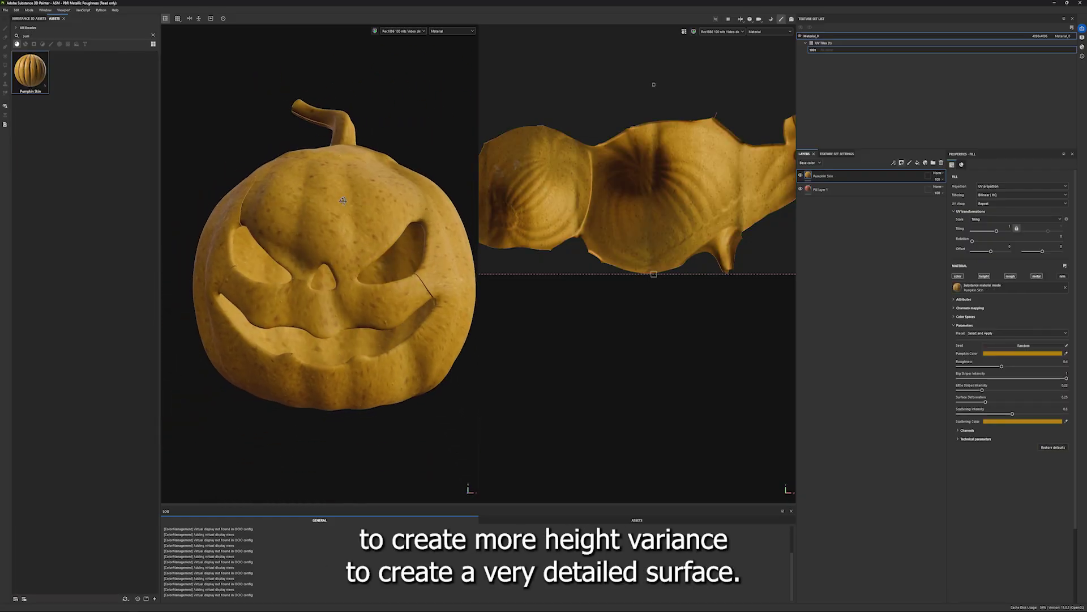
click(1022, 186)
click(996, 209)
alt+drag(436, 270, 357, 226)
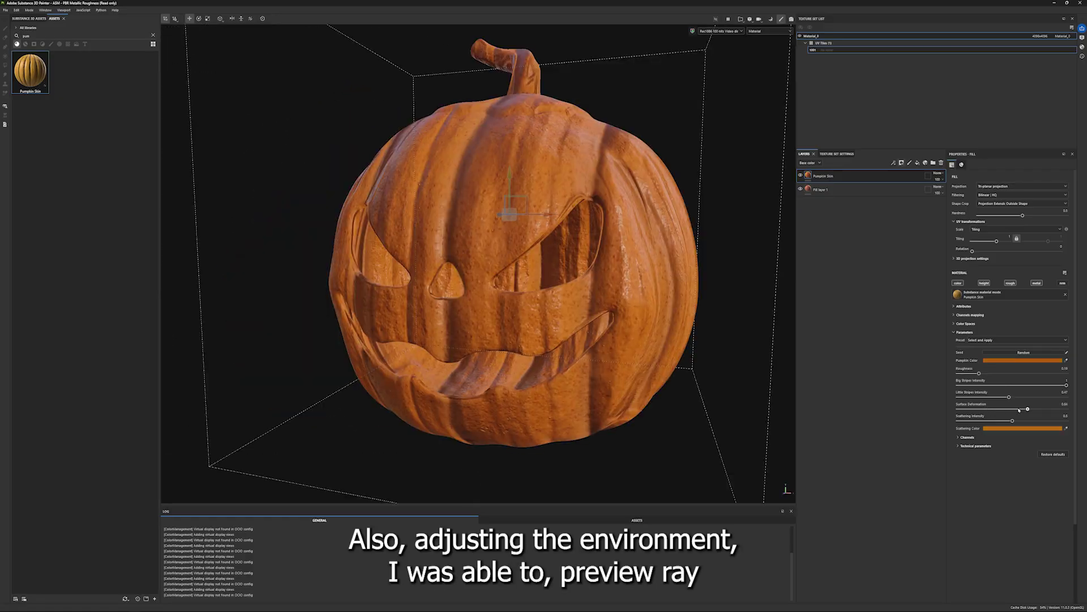
drag(956, 403, 922, 404)
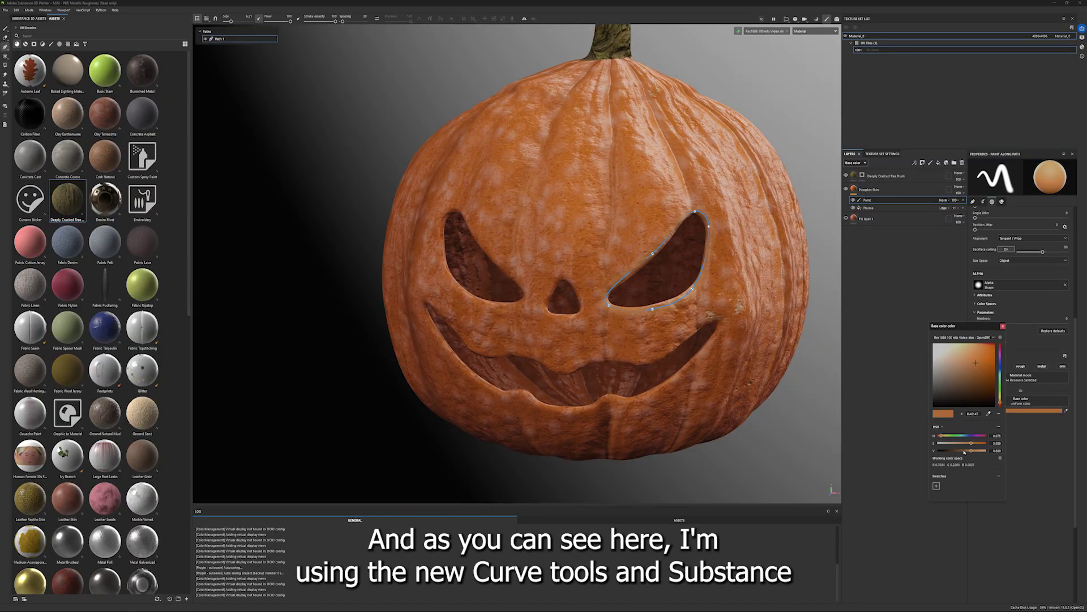
- Brighten the paint colour and raise the brush's minimum size, size jitter and position jitter
drag(964, 451, 972, 452)
click(1003, 326)
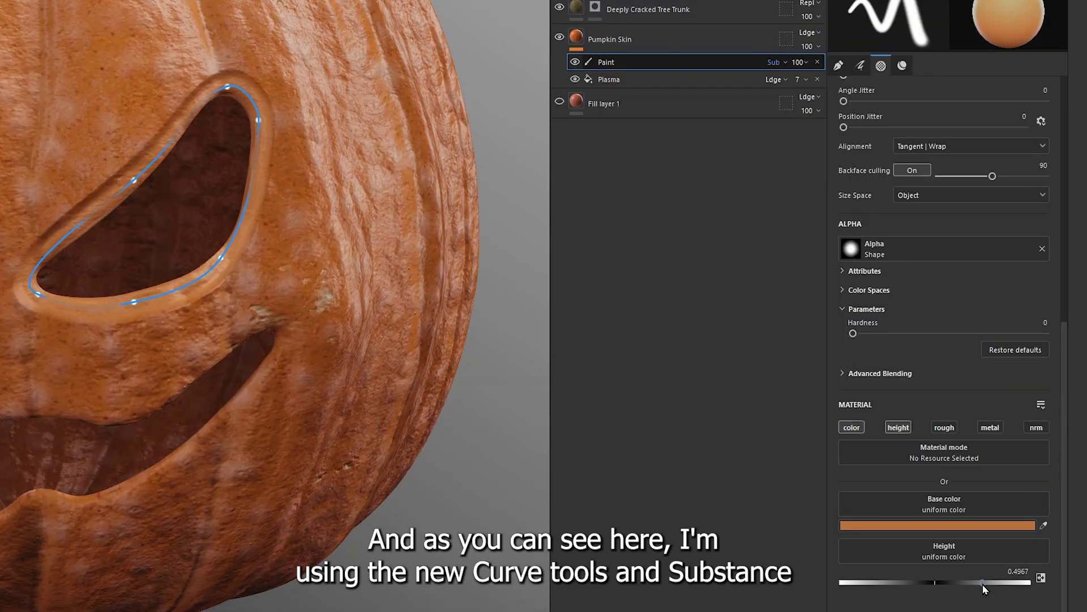
scroll(1003, 332, up, 5)
drag(864, 273, 872, 274)
drag(843, 512, 1008, 512)
drag(843, 590, 864, 590)
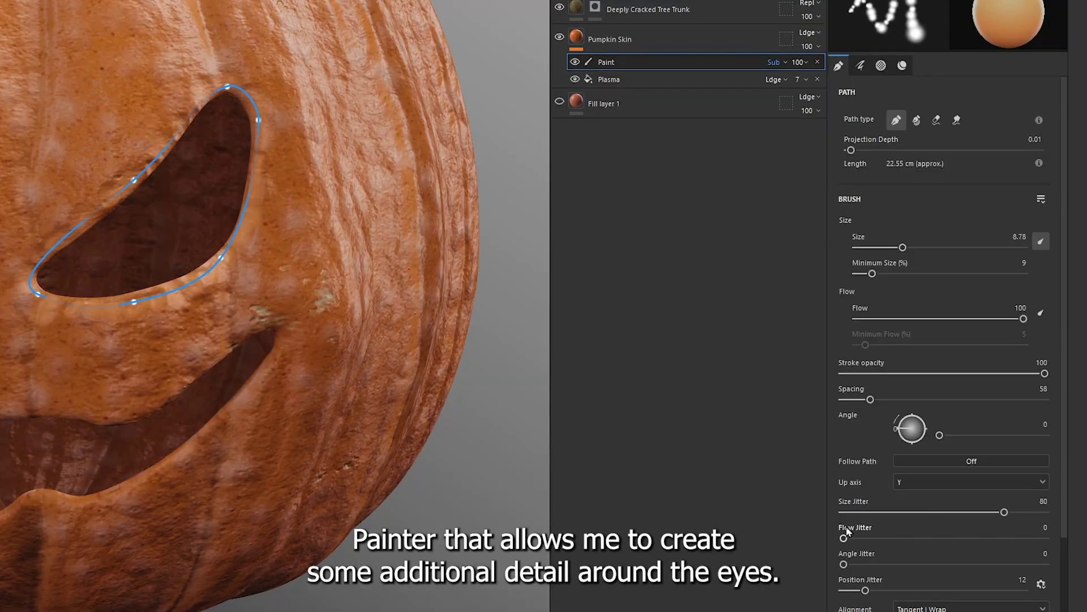
- Draw a paint-along-path stroke across the mouth edge and commit it
click(568, 280)
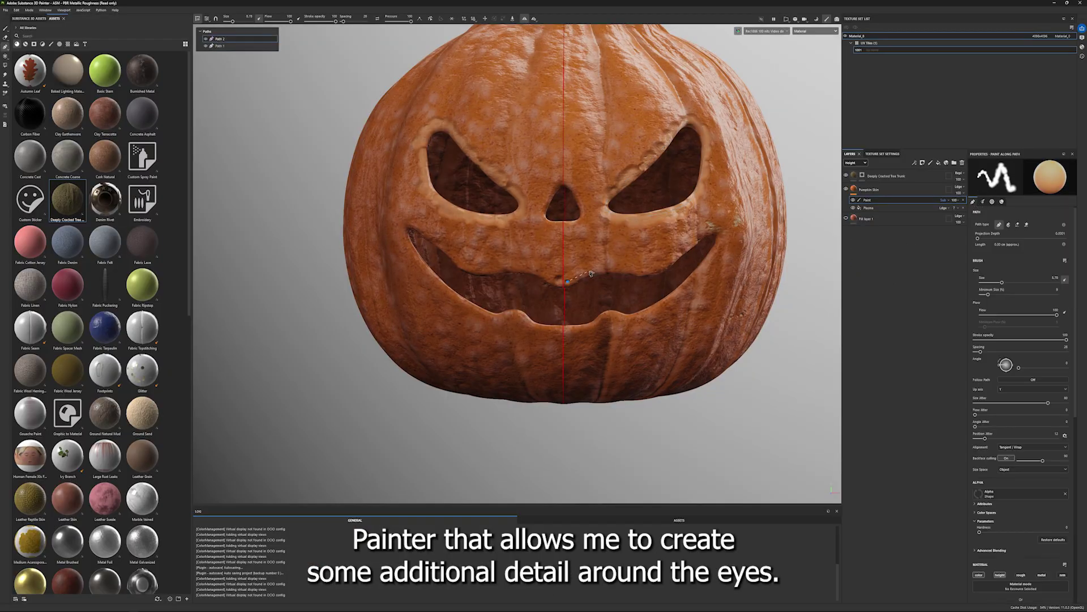
click(592, 270)
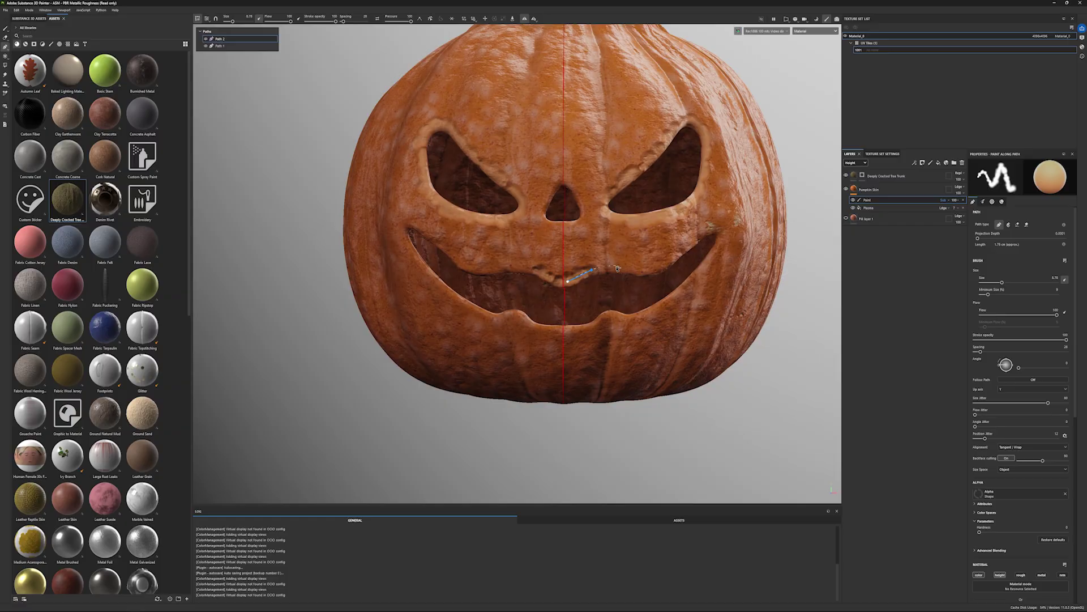
click(626, 270)
click(656, 271)
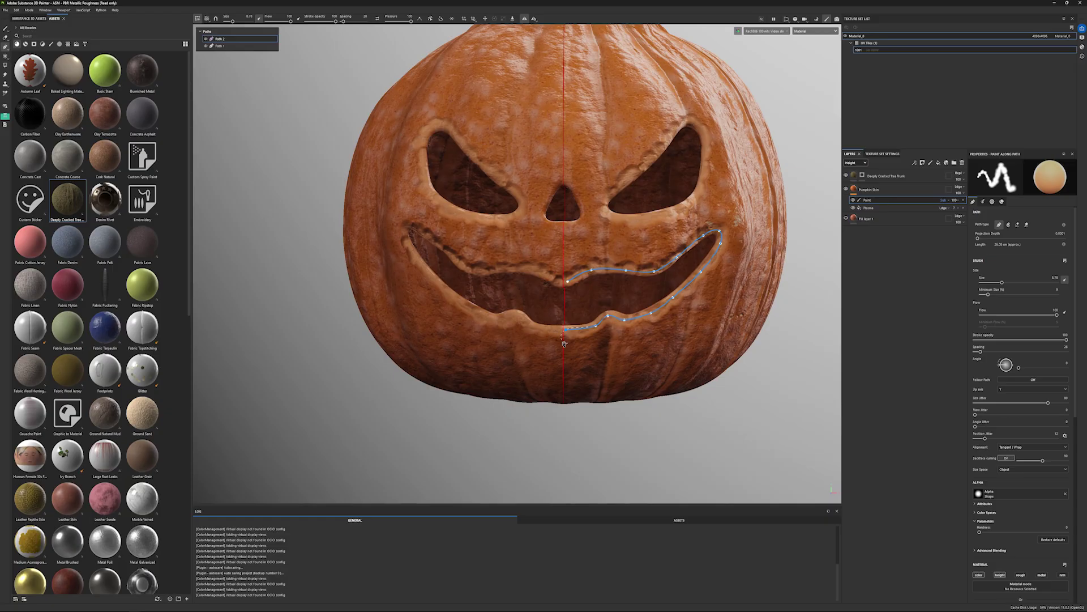
key(Escape)
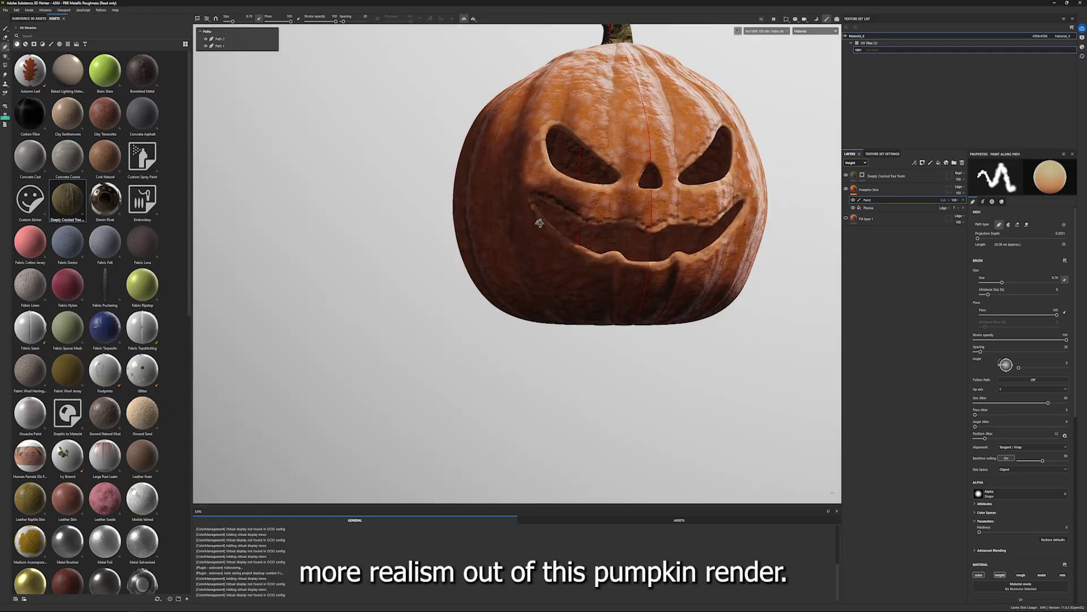
shift+right_drag(595, 243, 504, 243)
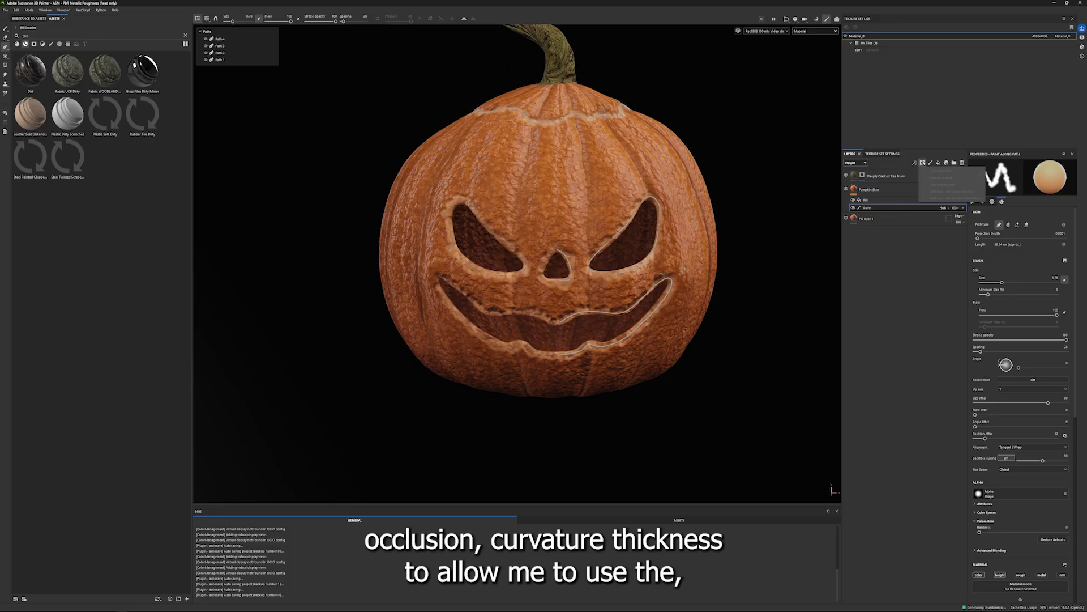
- Add Fill layer 2 with a black mask driven by the Cavity Rust smart mask
click(938, 163)
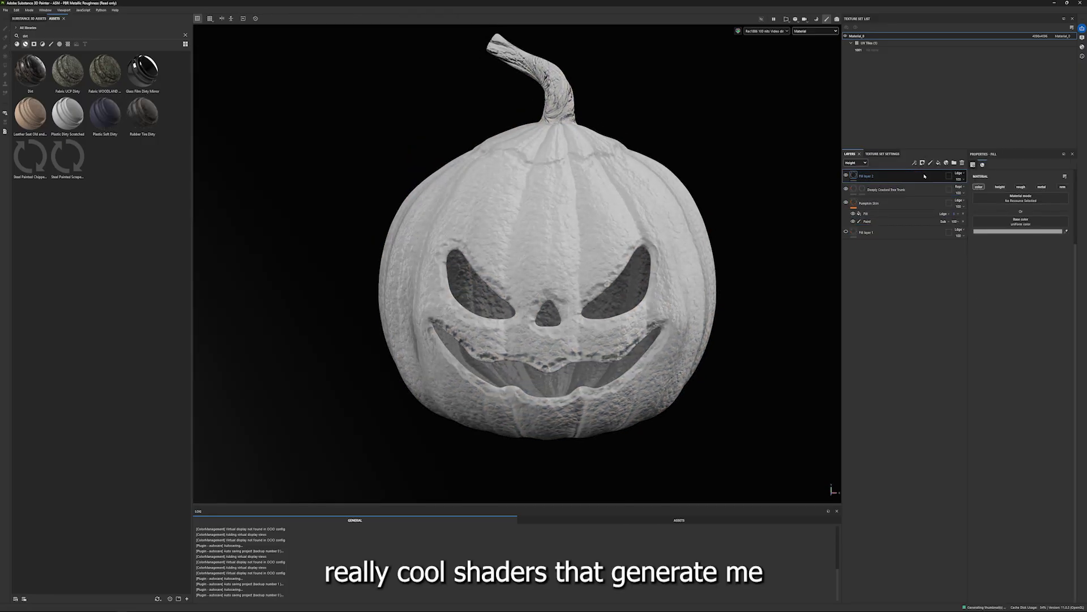
click(922, 163)
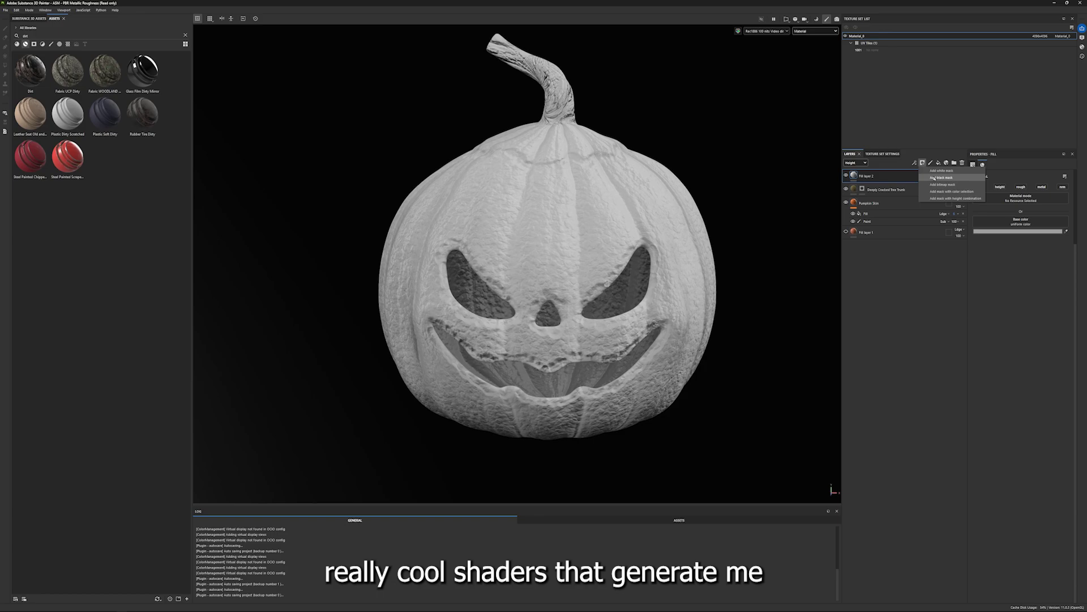
click(935, 178)
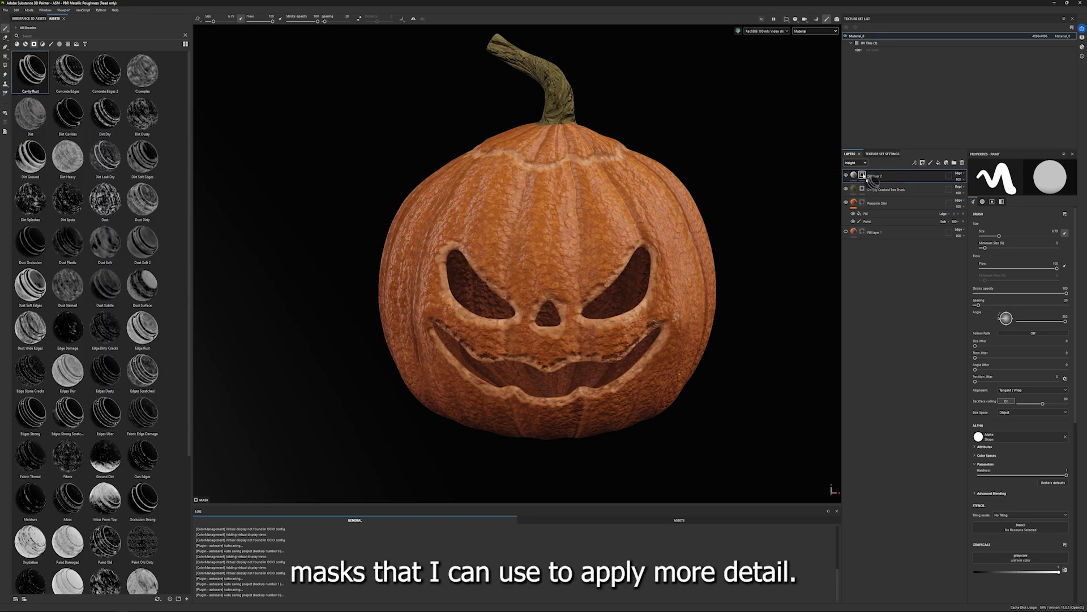
drag(872, 177, 864, 176)
alt+click(862, 175)
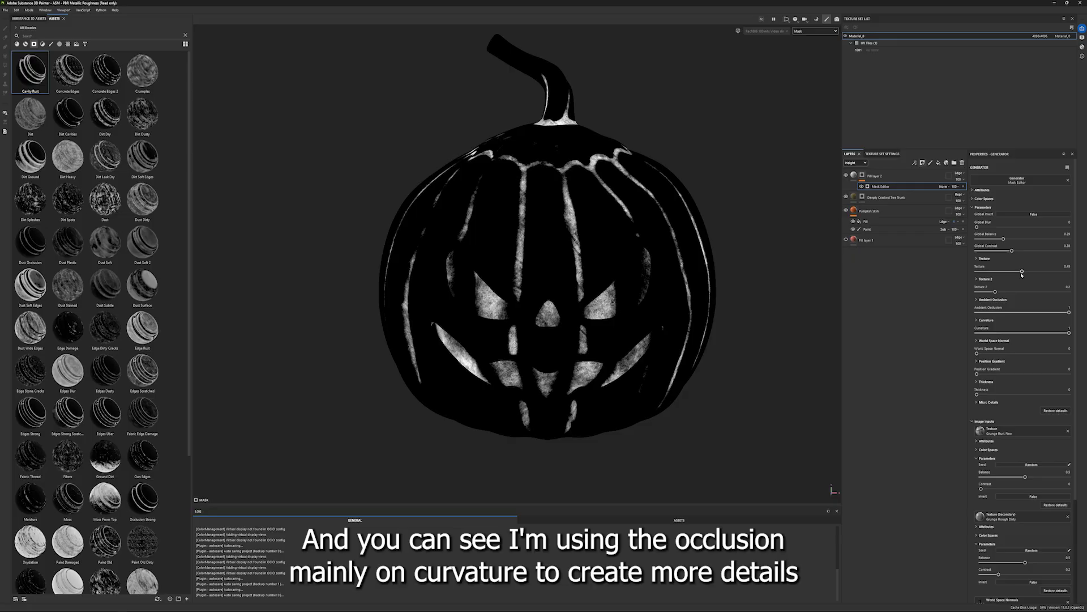
- Expand the mask generator's Curvature settings and drag Convex Range down to -1
click(854, 175)
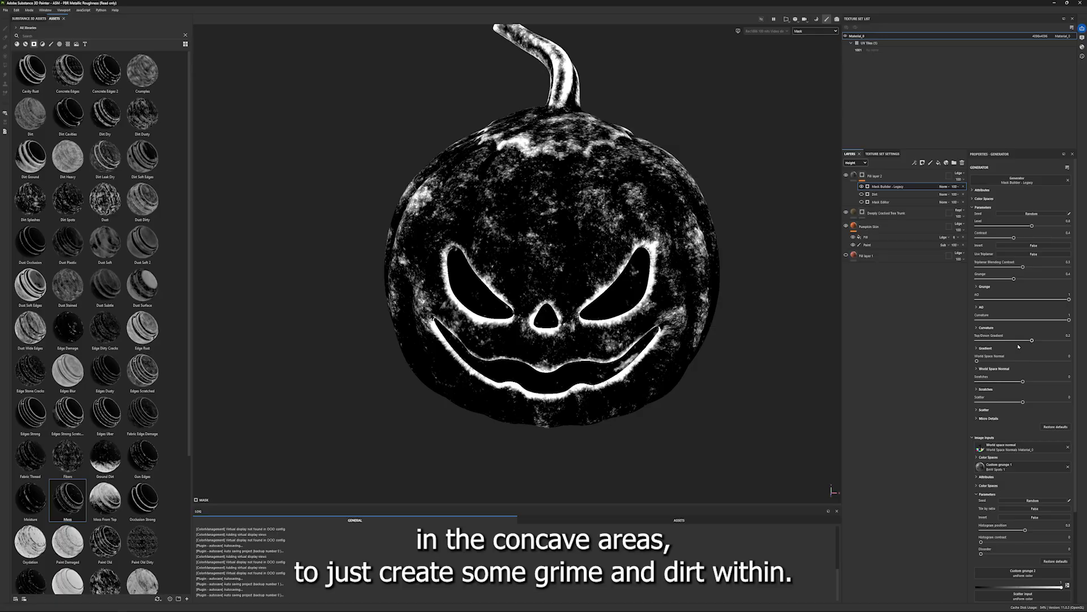
click(986, 327)
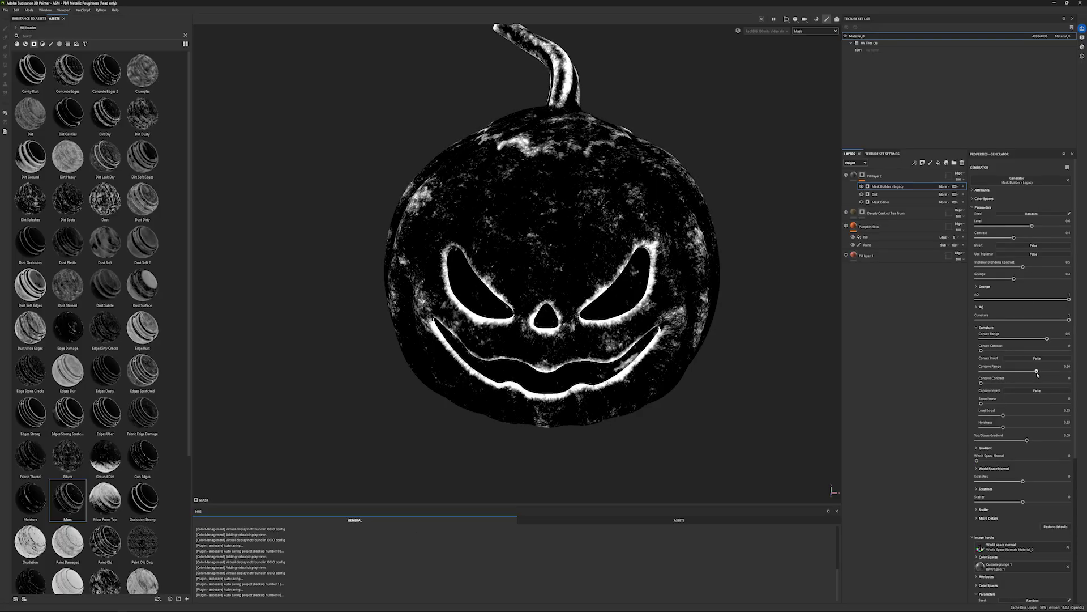
click(855, 176)
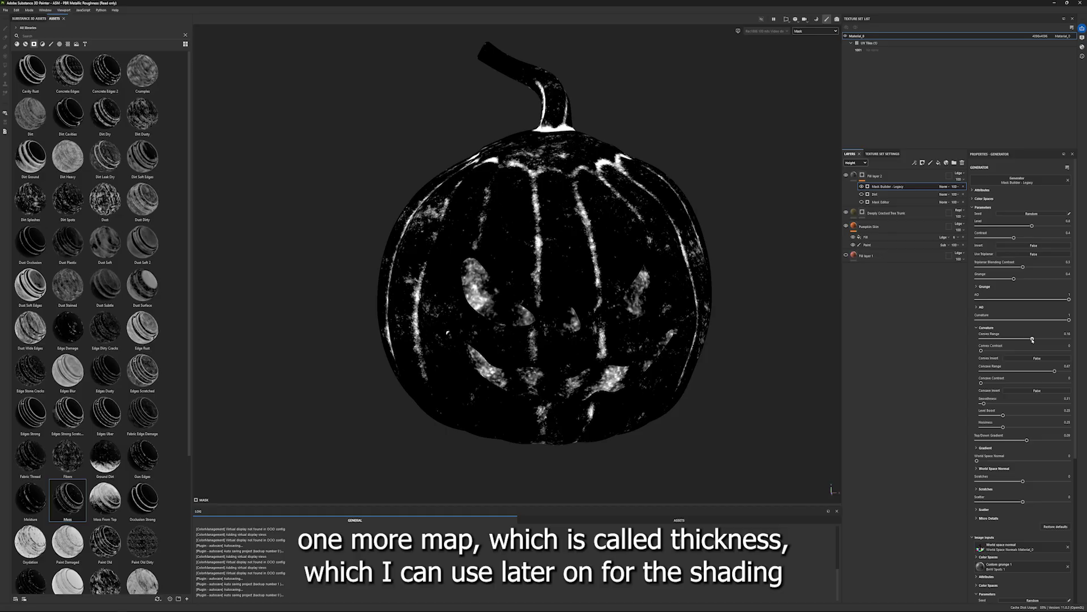
drag(1047, 338, 940, 352)
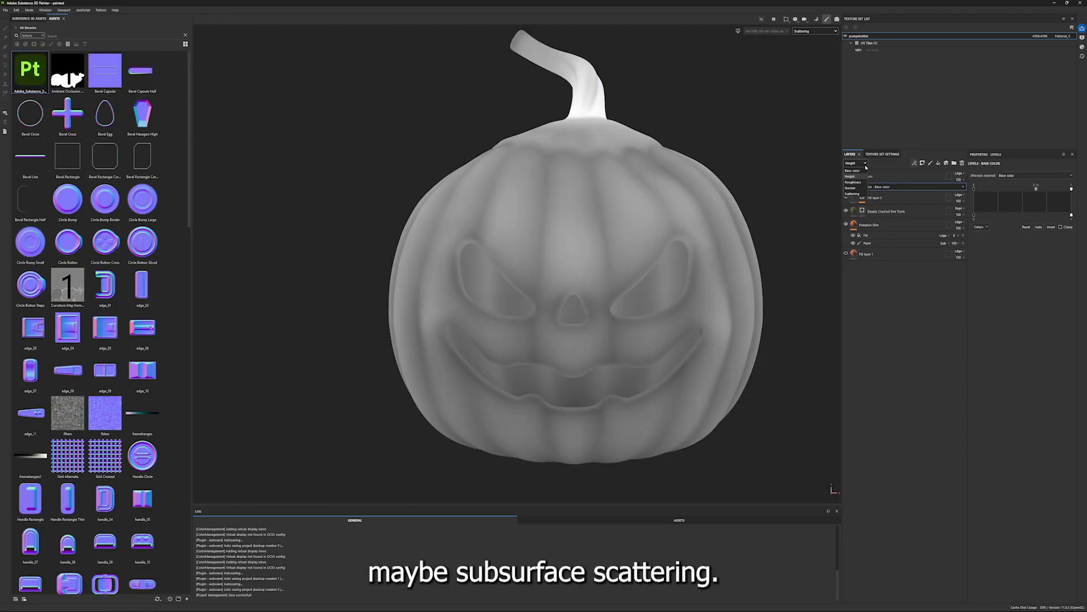
- Point the Levels effect at the Scattering channel and brighten it
click(1034, 176)
click(1013, 206)
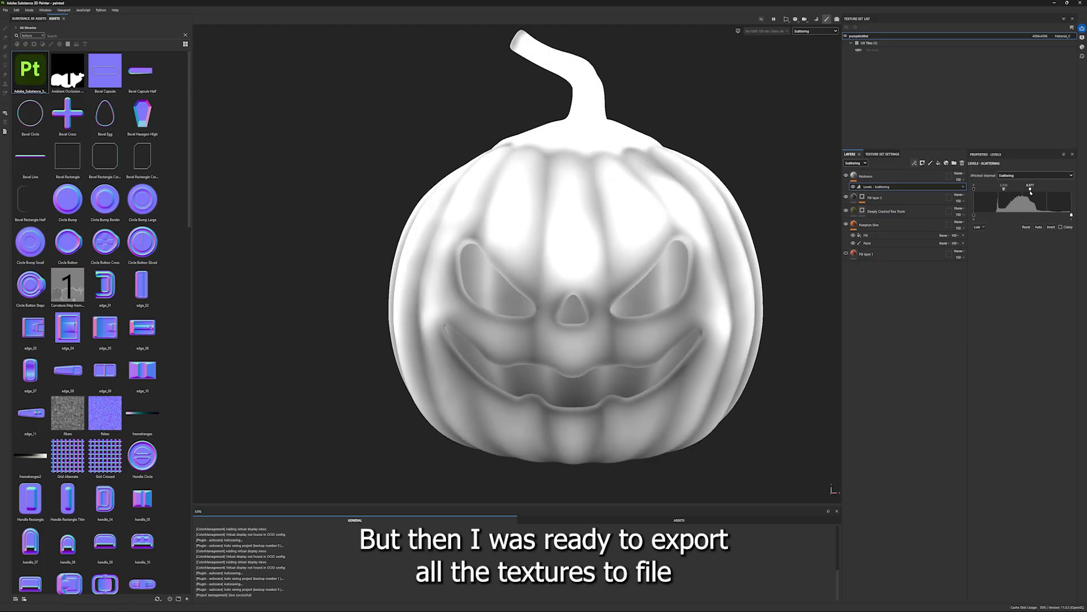
drag(1008, 193, 1004, 192)
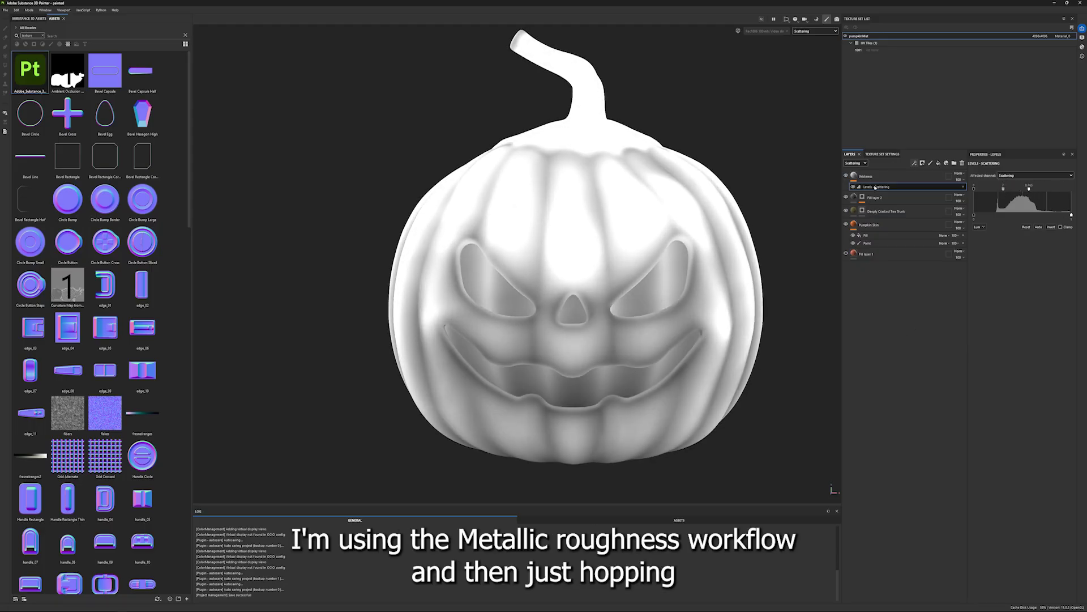
- Cycle the viewport through the baked maps and channels to the combined normal, height and mesh view
key(m)
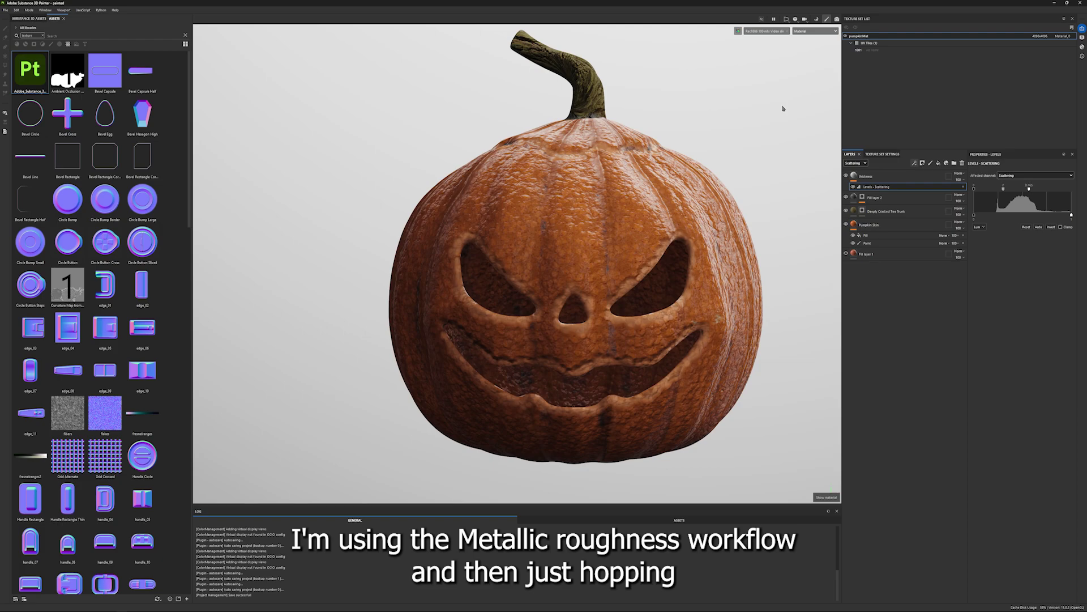
key(b)
key(b)
key(b)
key(b)
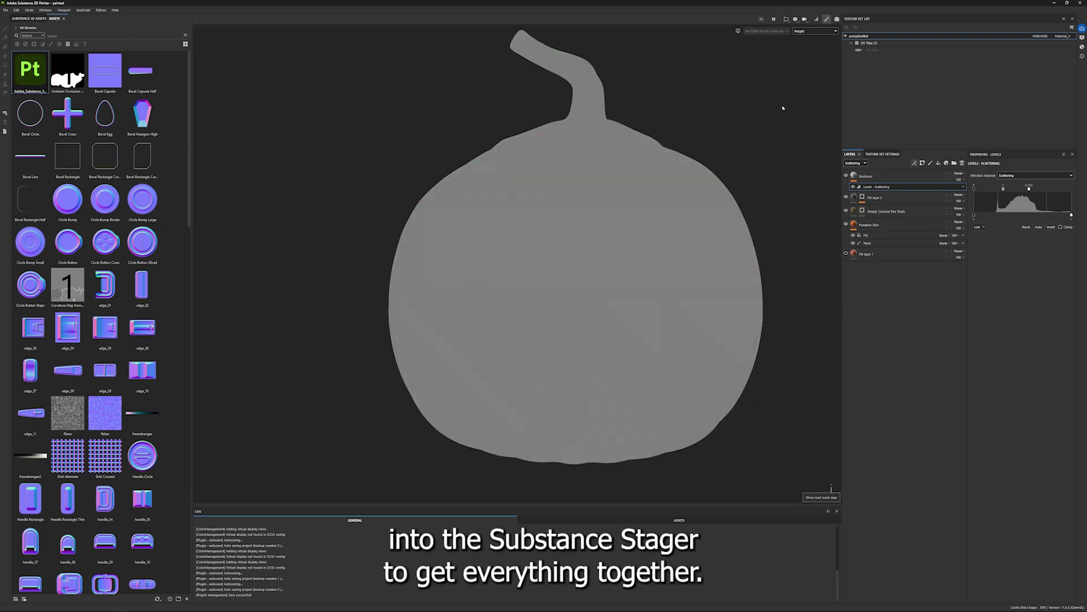
key(b)
key(b)
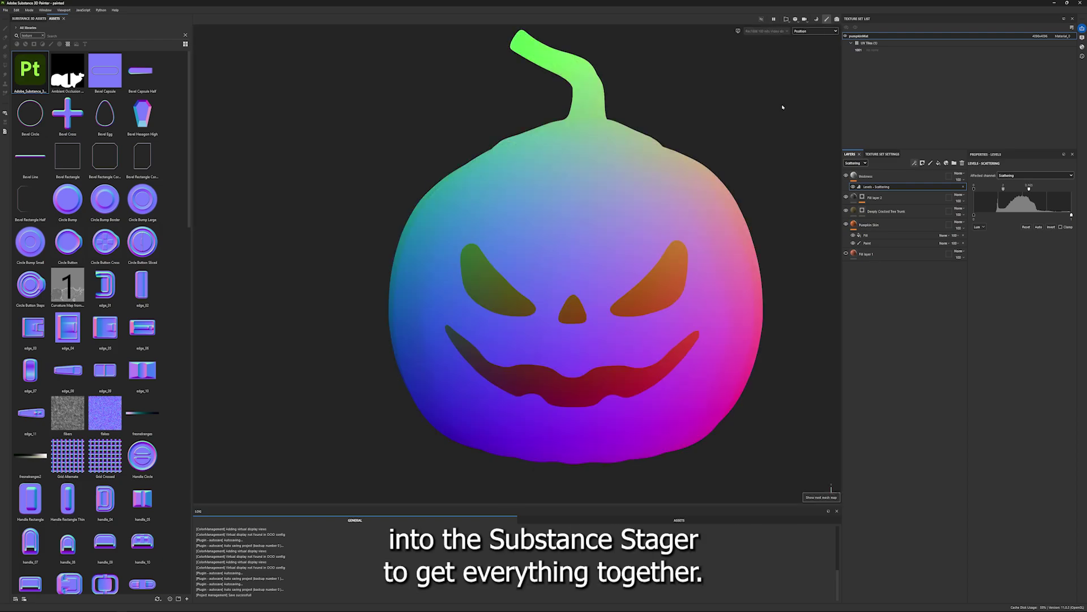
key(b)
key(c)
key(c)
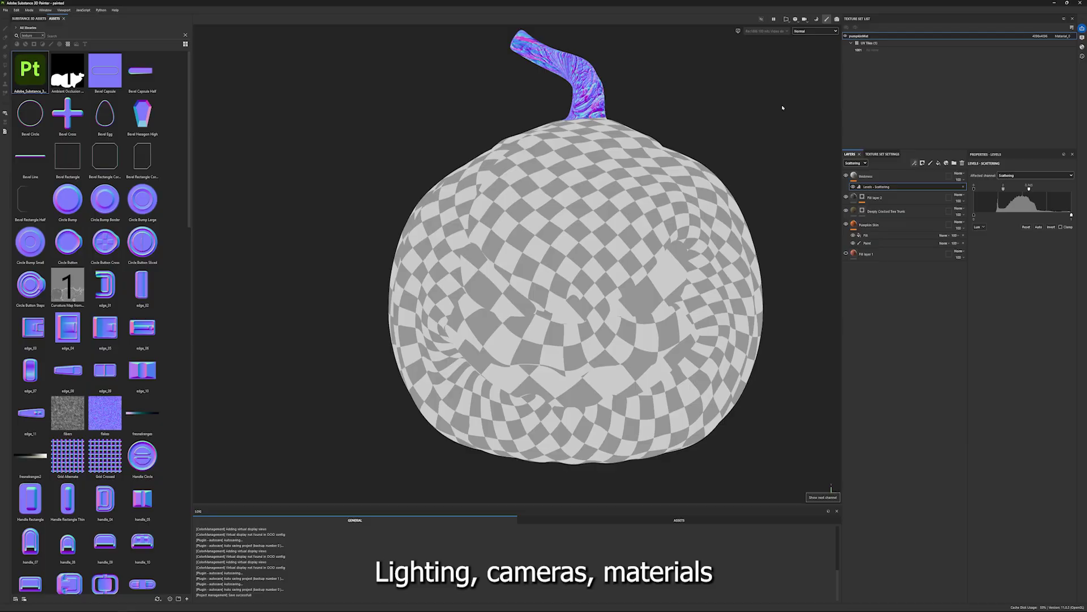
key(c)
key(c)
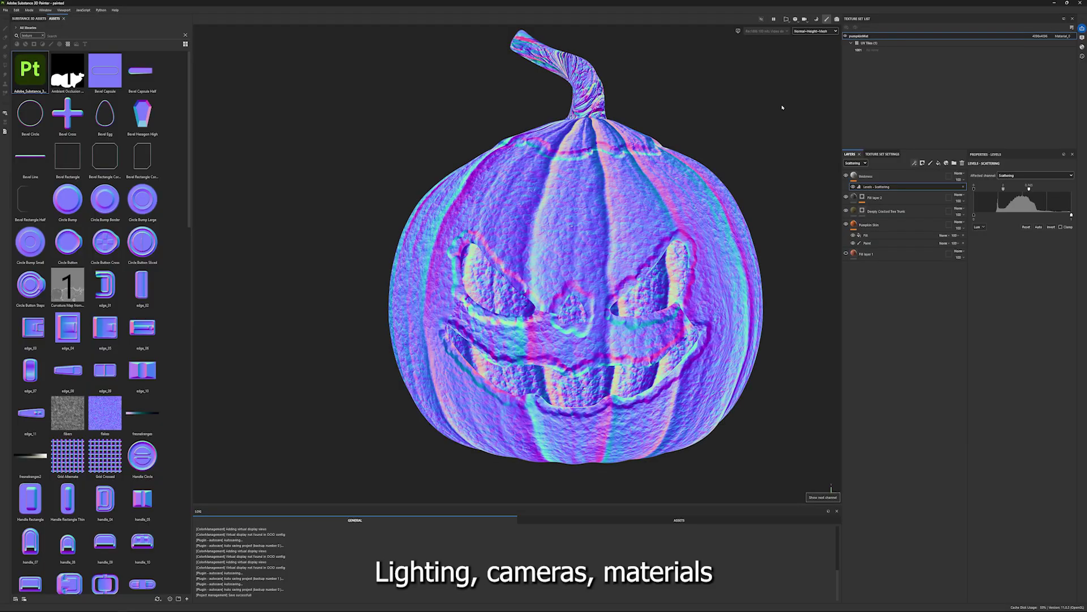
key(c)
key(c)
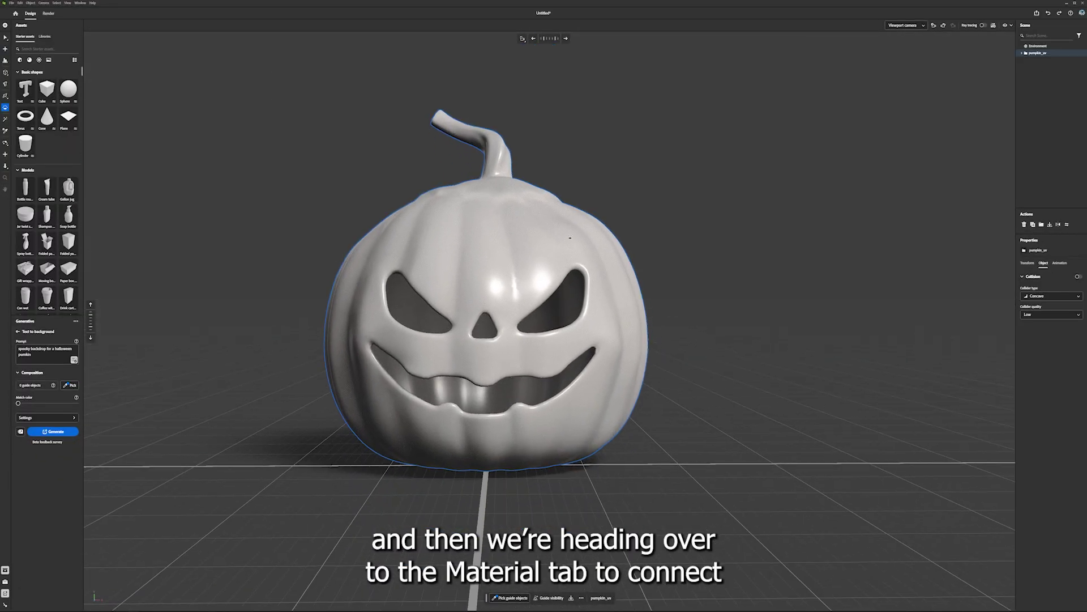
- Select Clay_2 and give its material an image texture for the base colour
click(1042, 67)
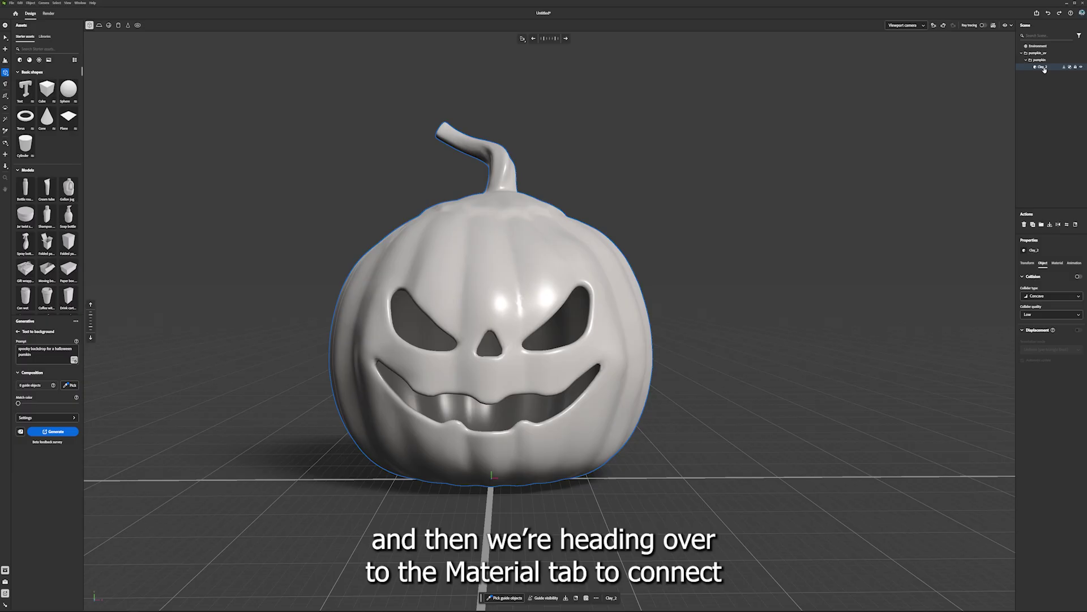
click(1058, 262)
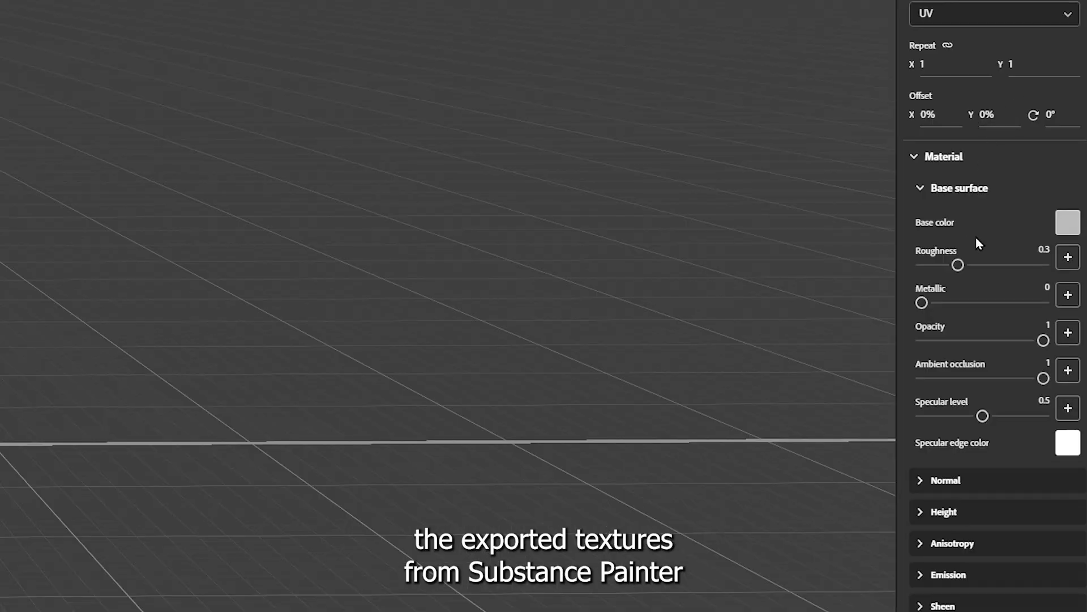
click(1069, 226)
click(1070, 236)
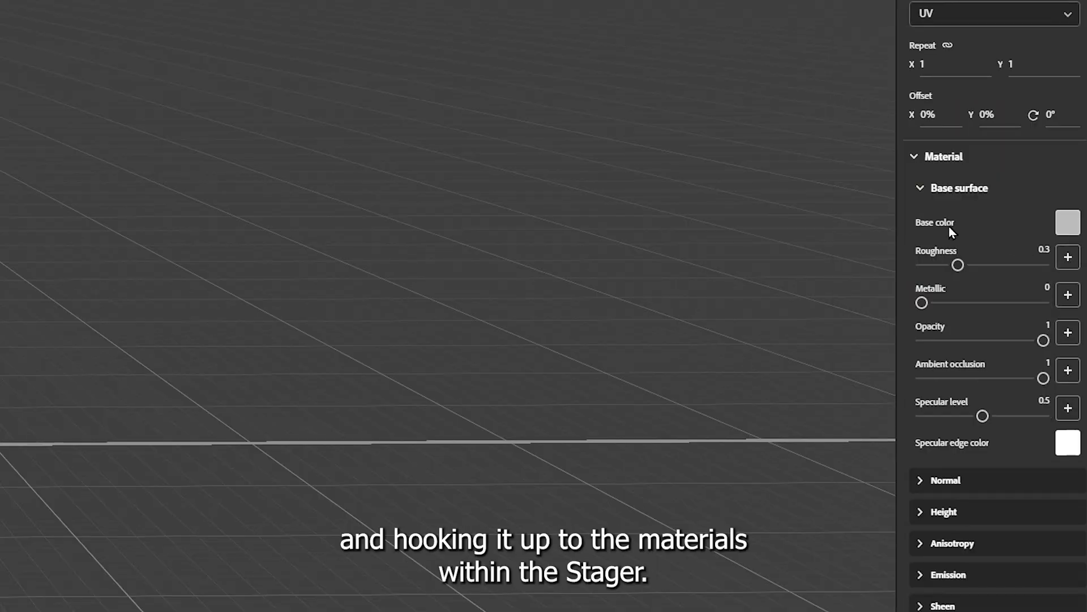
click(1065, 235)
click(901, 52)
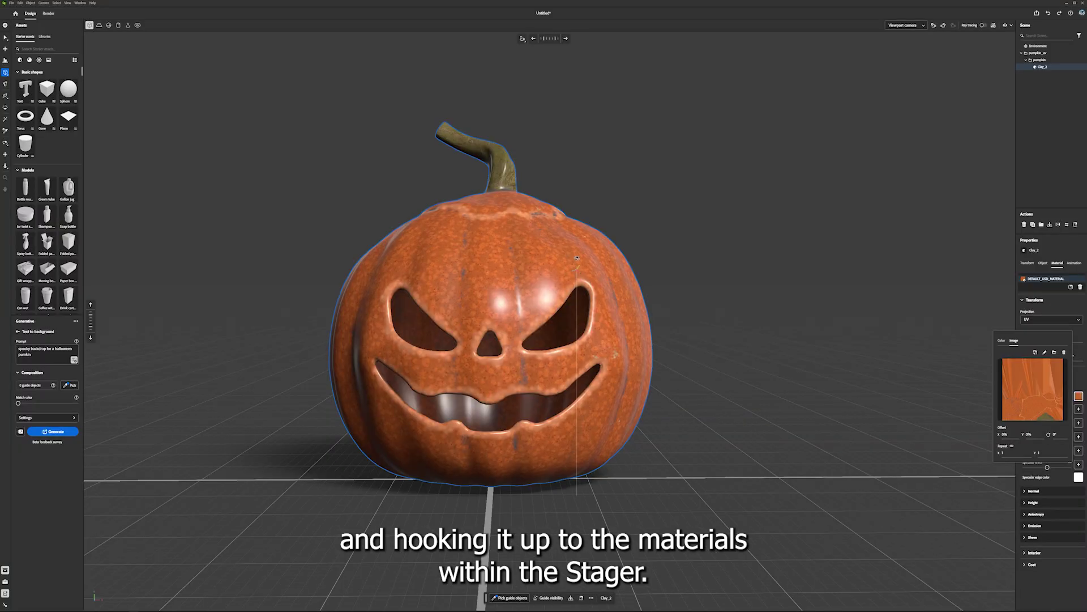
middle_drag(484, 292, 601, 286)
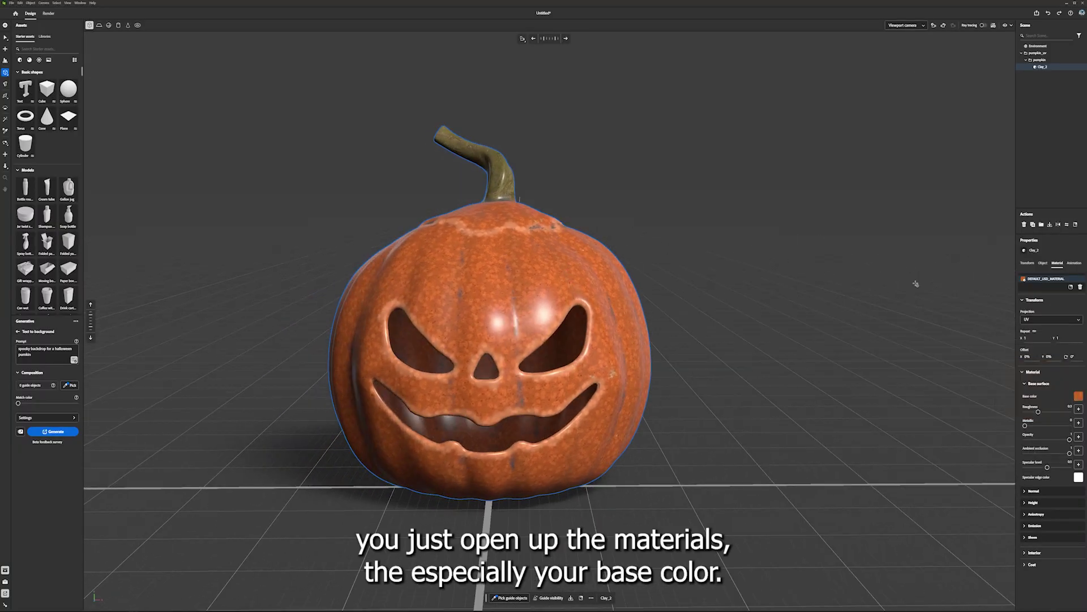
middle_drag(535, 167, 600, 172)
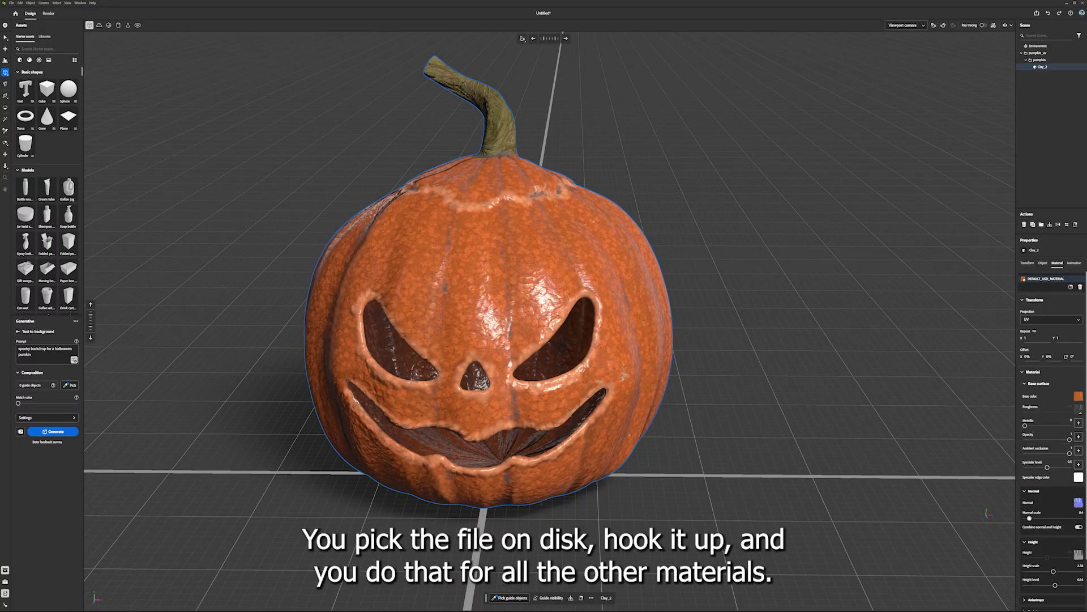
middle_drag(736, 272, 682, 314)
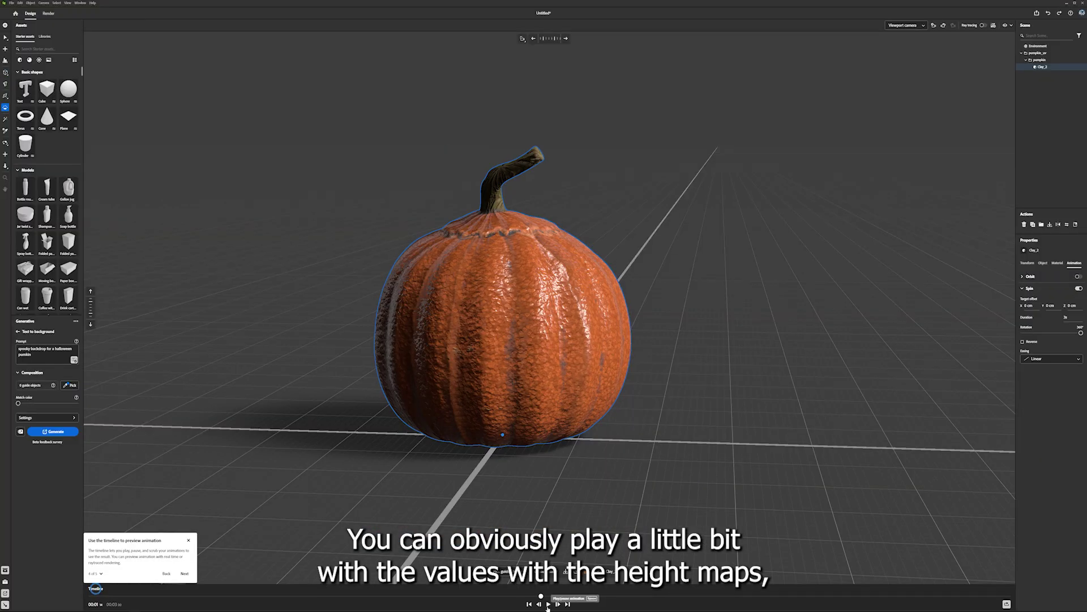
- Play the spin, enable ray tracing, and move the point light inside the pumpkin behind its eye
click(547, 605)
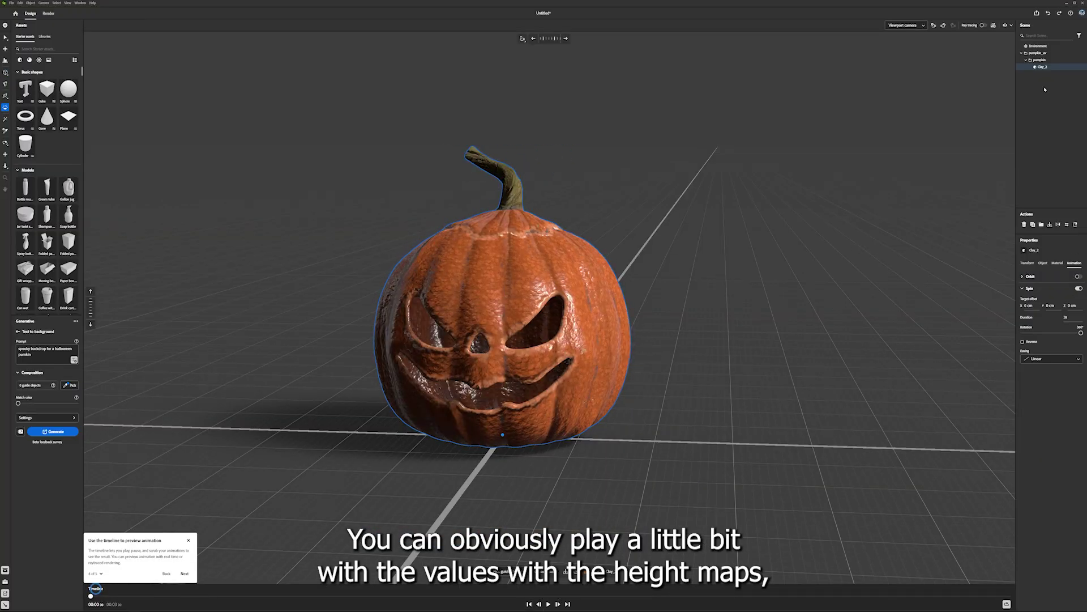
click(984, 26)
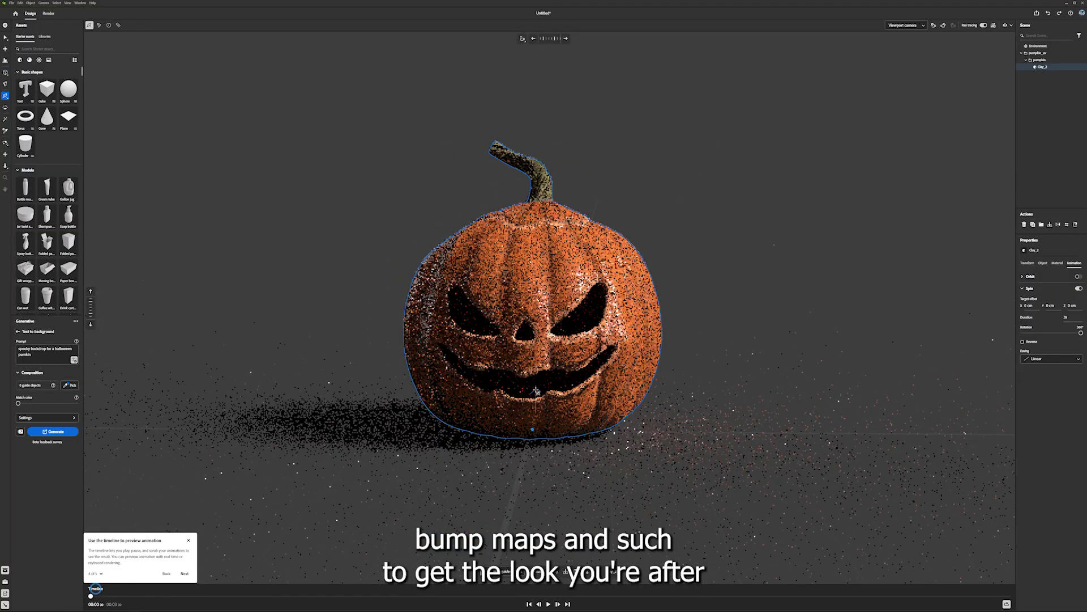
click(549, 420)
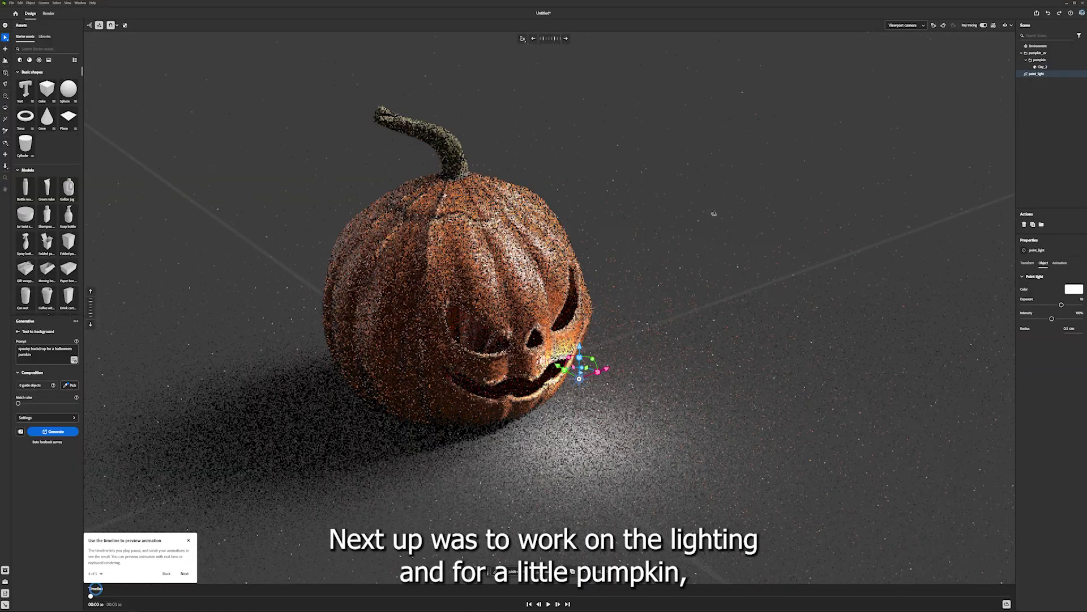
mouse_move(690, 276)
middle_down()
mouse_move(695, 267)
mouse_move(696, 277)
middle_up()
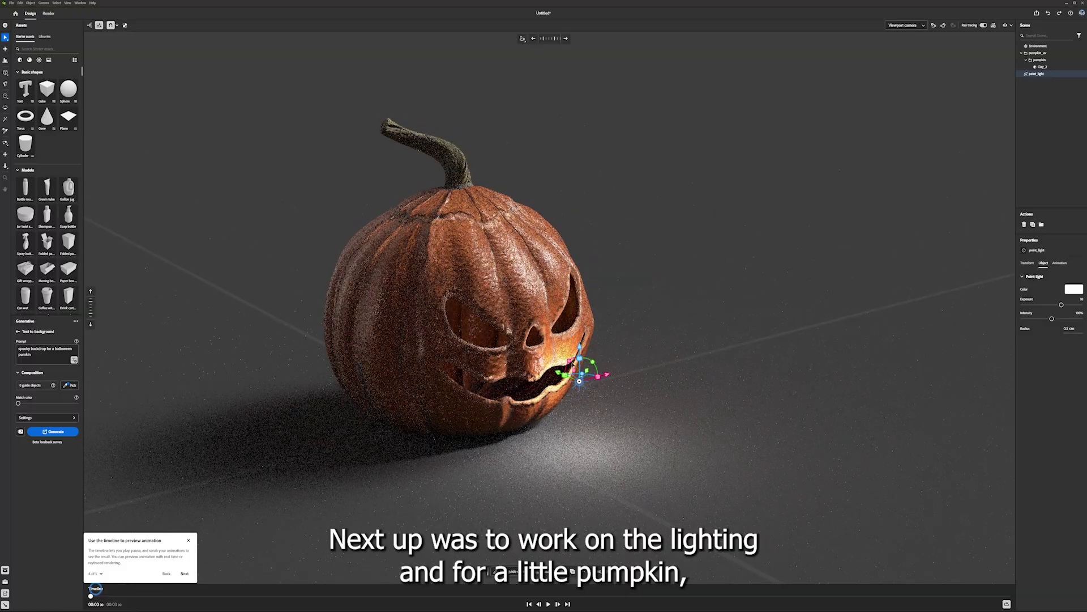
drag(558, 374, 474, 323)
middle_drag(474, 323, 662, 294)
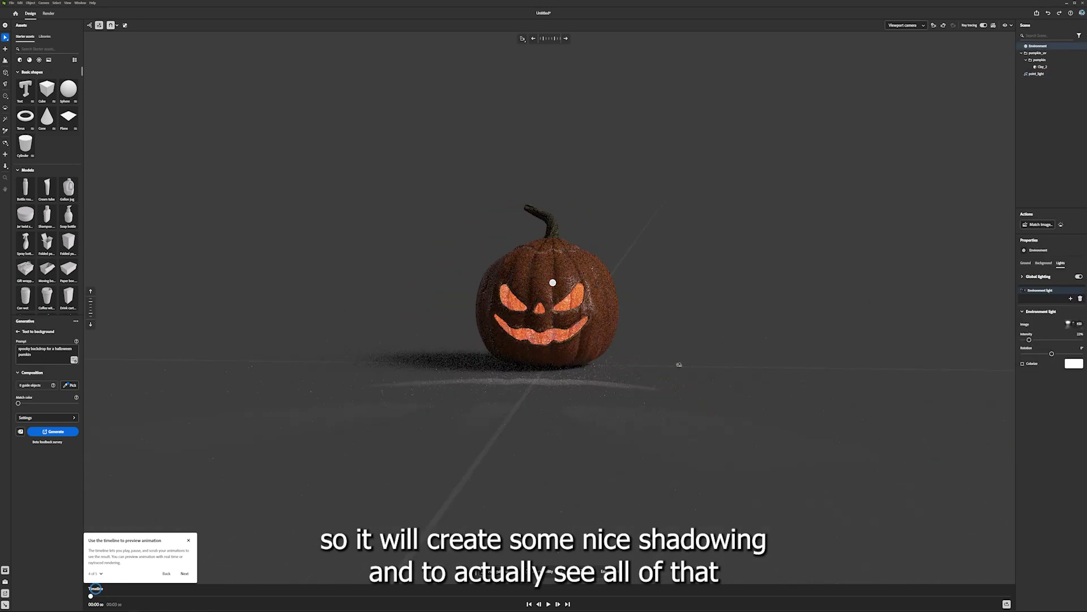
- Shift the point light further inside the pumpkin
middle_drag(634, 386, 473, 368)
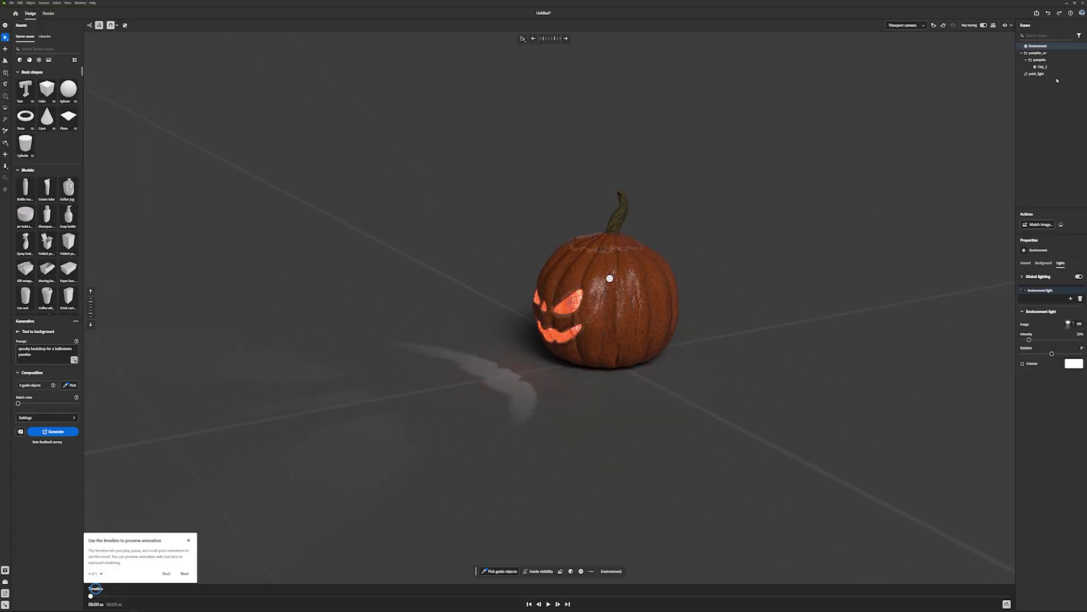
click(1056, 74)
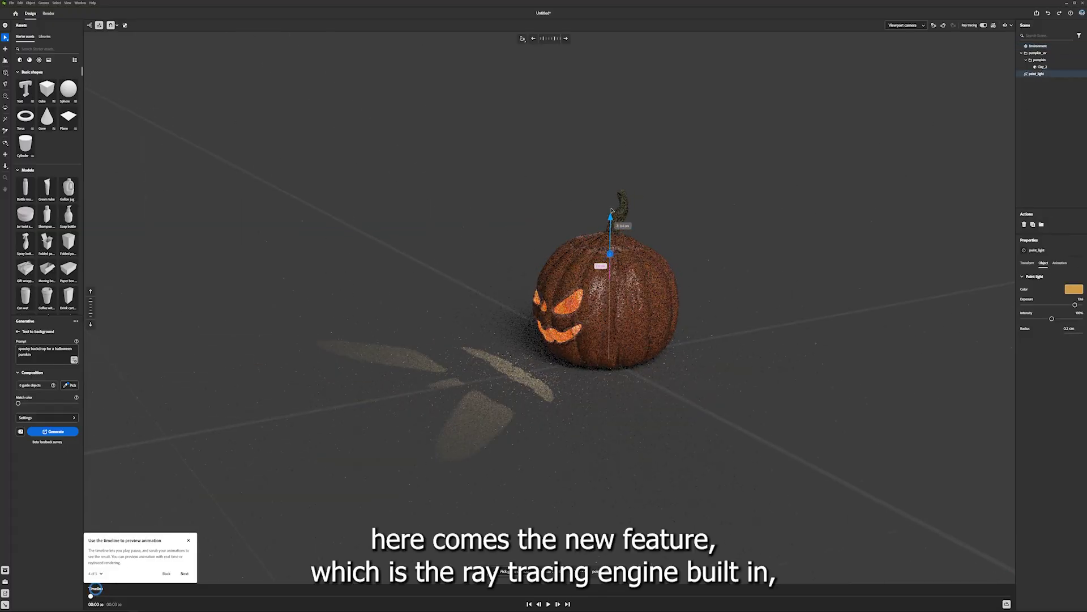
drag(649, 308, 620, 284)
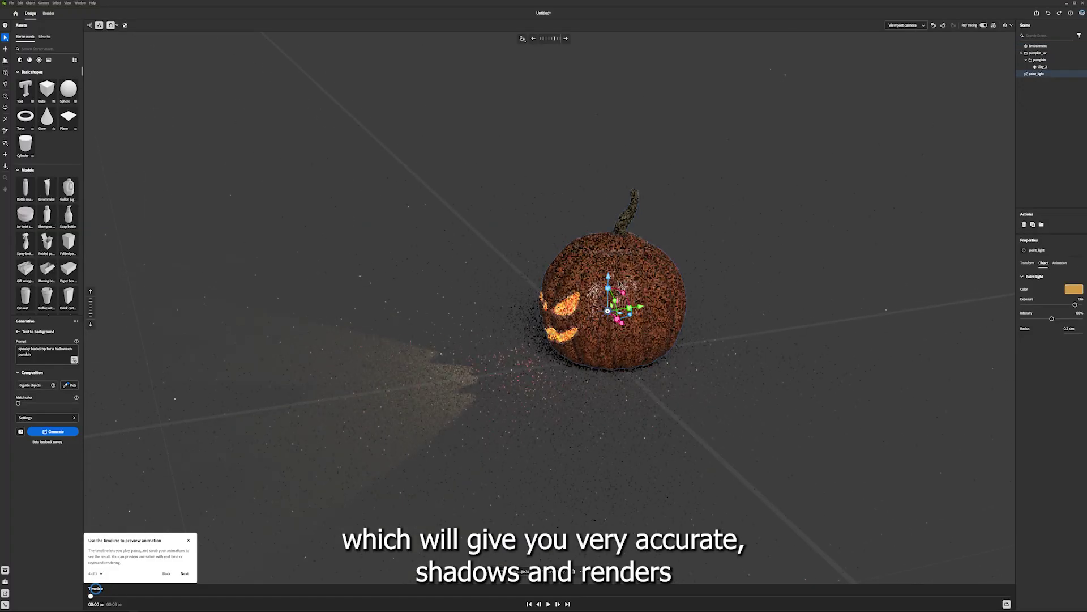
- Add a red area light aimed at the pumpkin with raised exposure
mouse_move(606, 248)
mouse_down()
mouse_move(669, 189)
mouse_move(688, 196)
mouse_move(692, 231)
mouse_up()
click(1074, 289)
click(1052, 251)
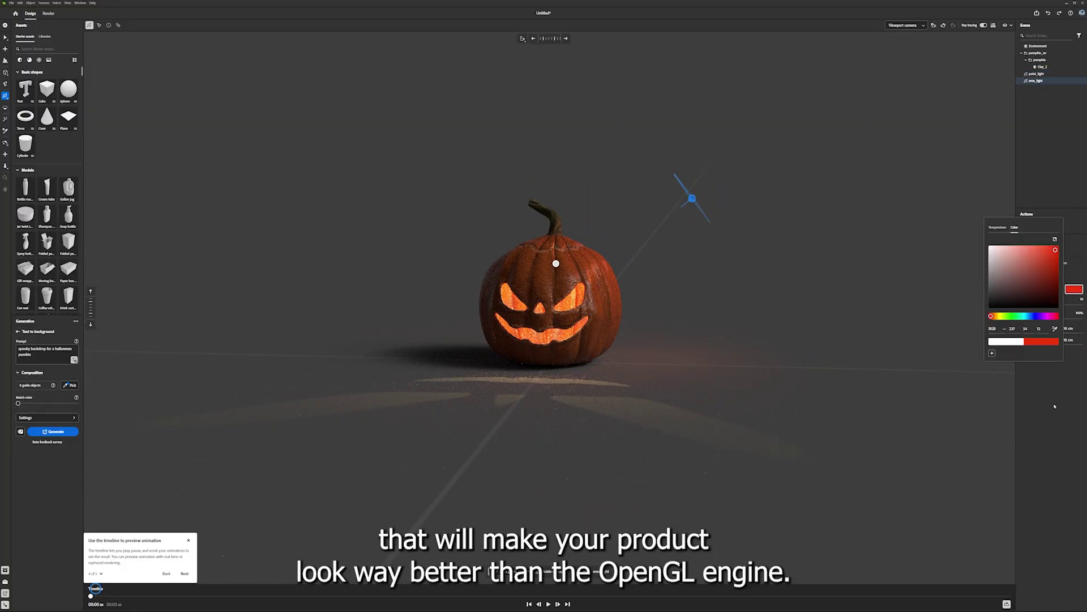
drag(1061, 304, 1071, 304)
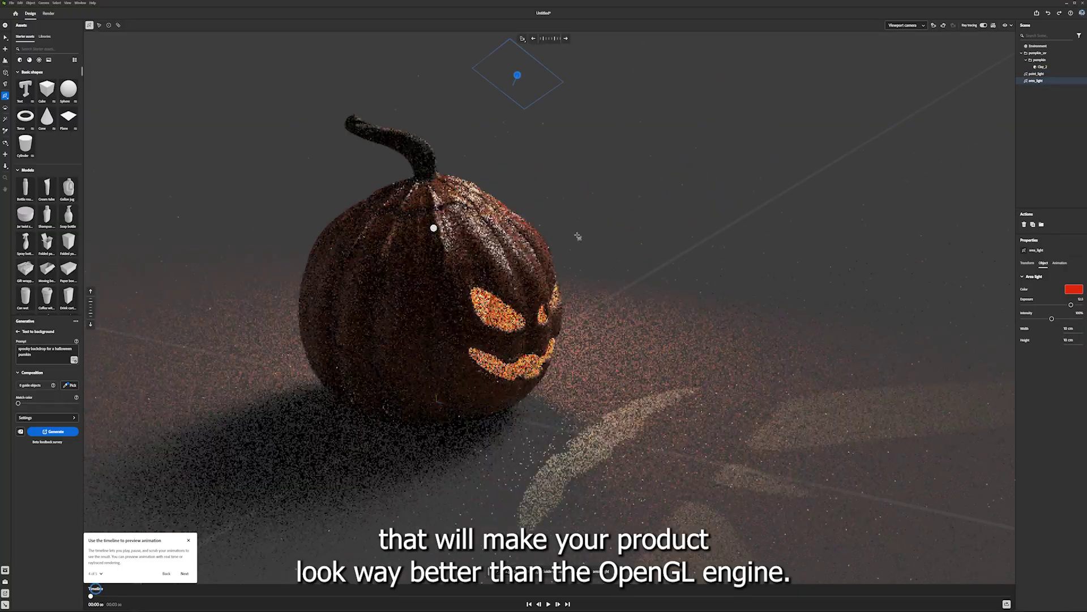
- Add a second, sky-blue area light and dismiss the timeline tip
click(322, 222)
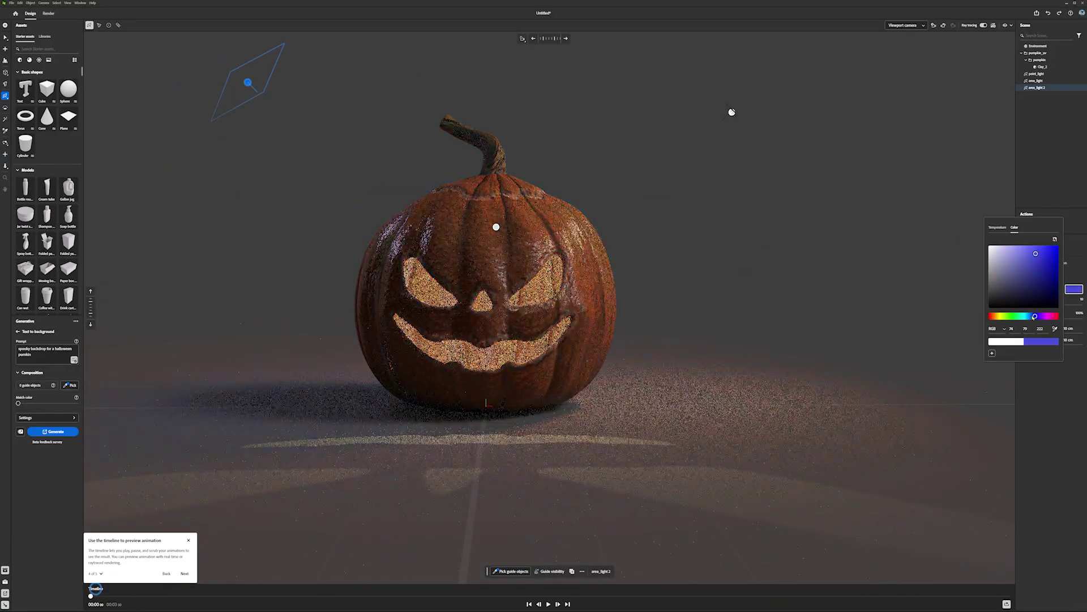
drag(1034, 316, 1027, 316)
click(1068, 343)
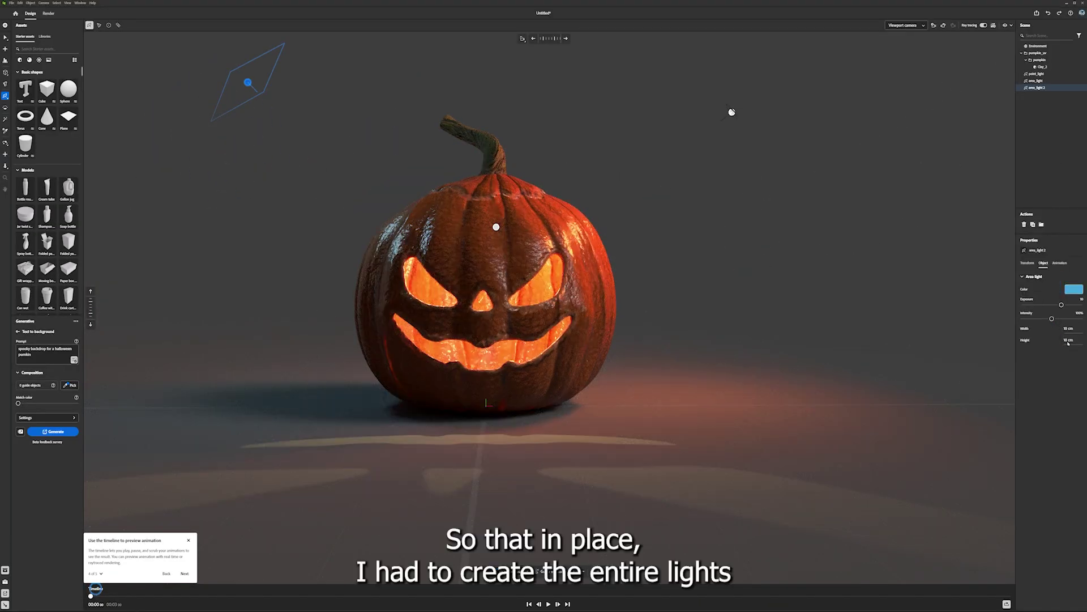
click(189, 539)
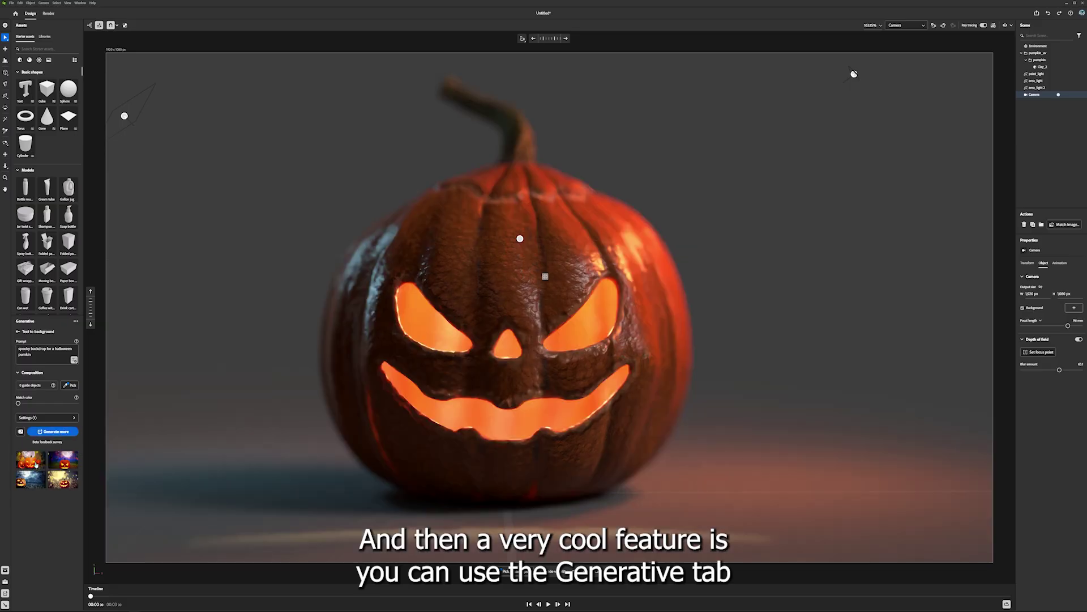
- Refine the backdrop prompt with 'ire lit' and apply the bat-and-wooden-floor moonlit backdrop
click(35, 463)
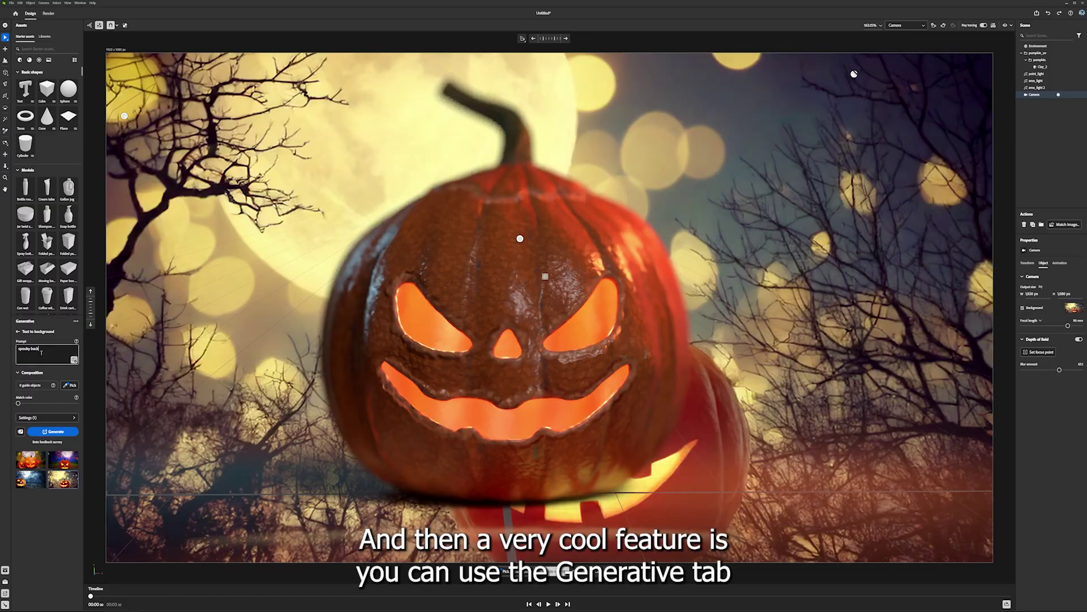
text(ire lit)
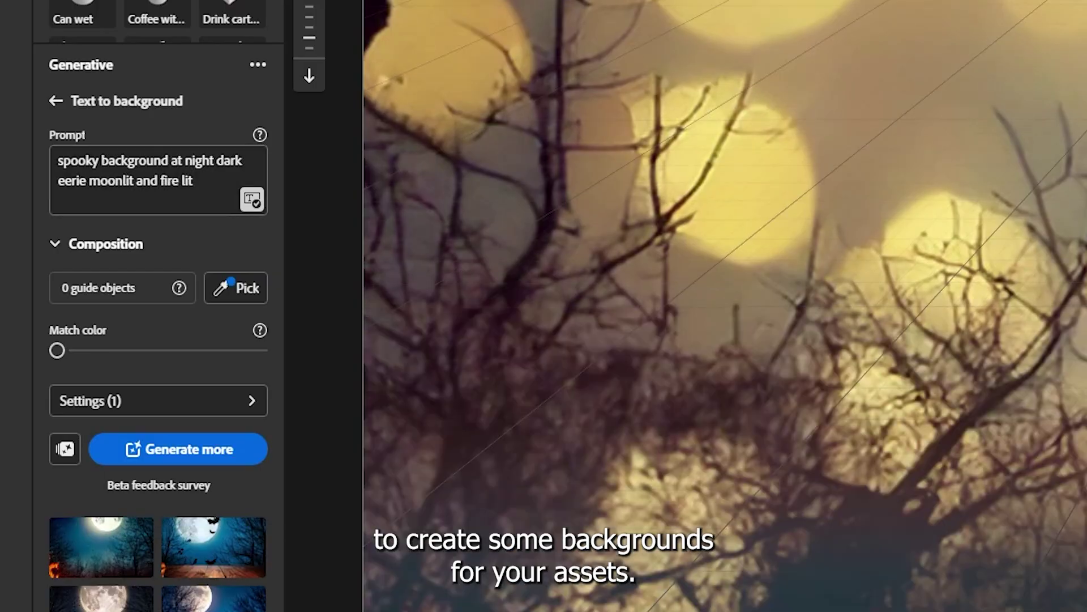
click(100, 552)
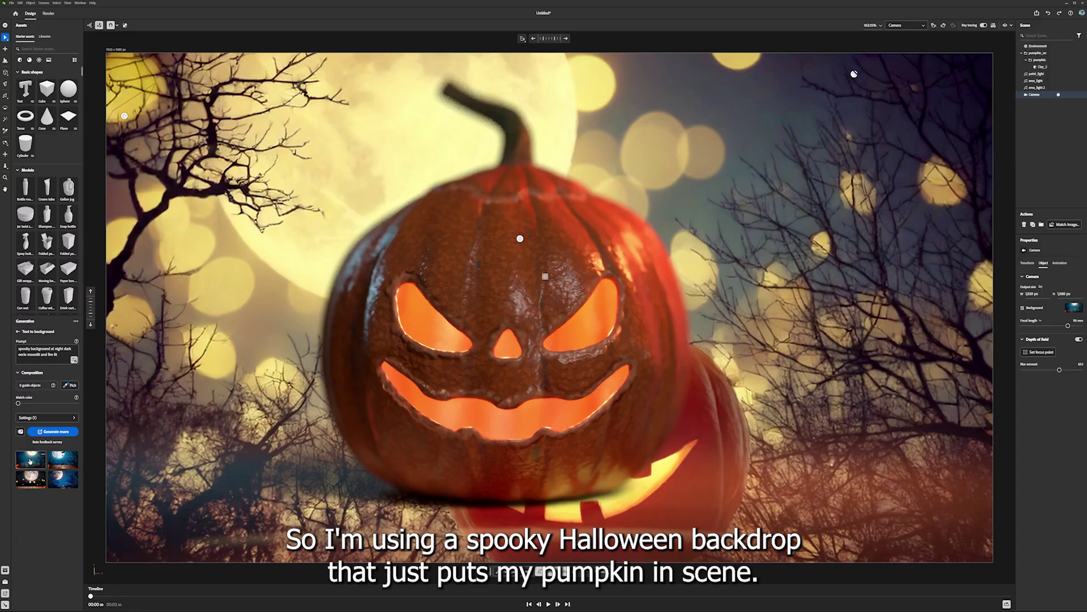
click(30, 478)
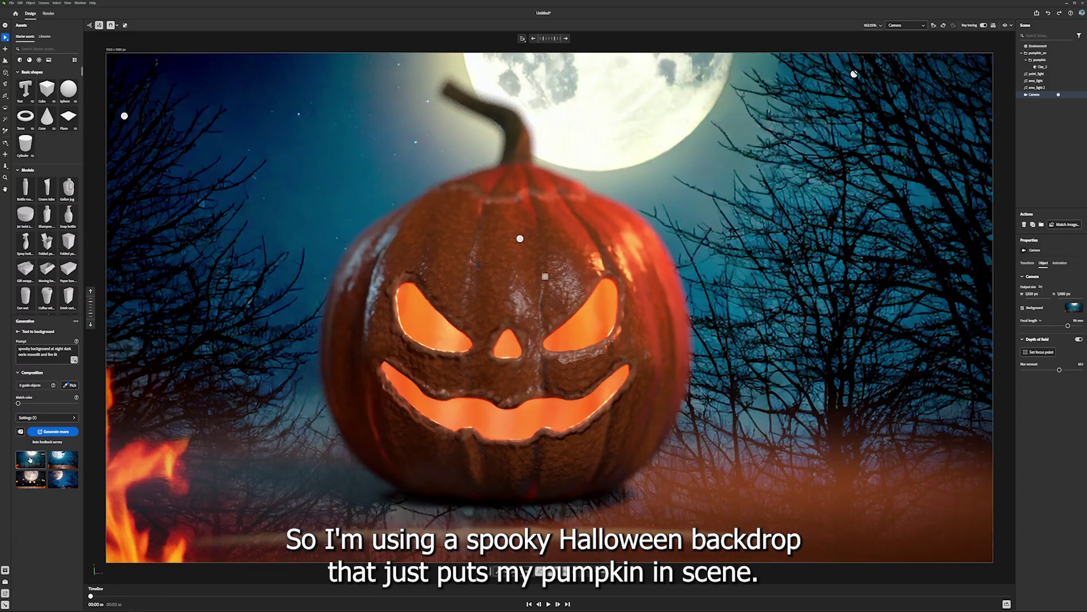
click(61, 483)
mouse_move(62, 485)
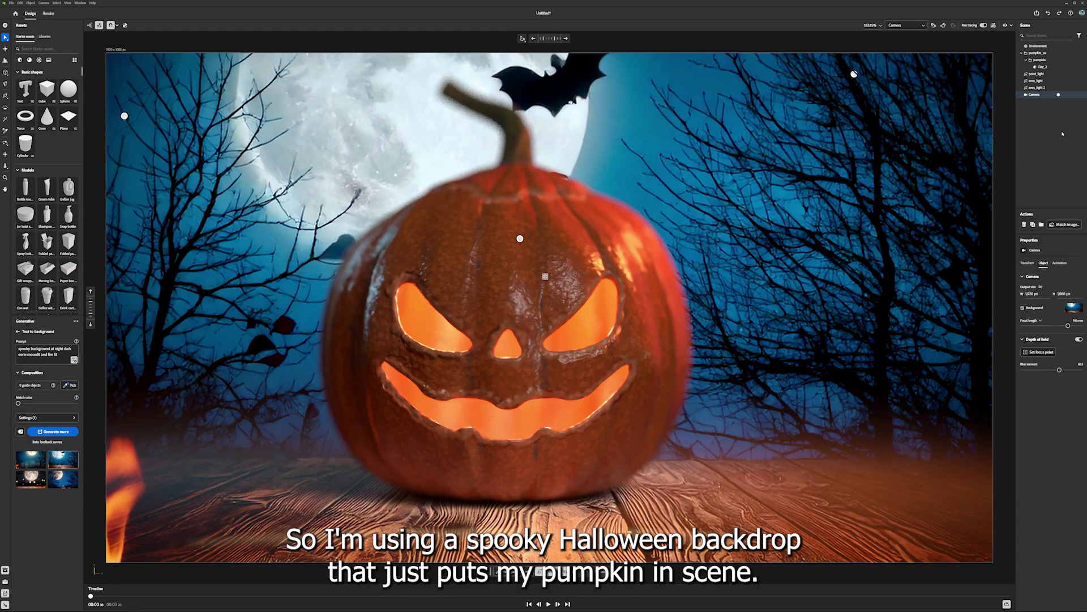
click(17, 331)
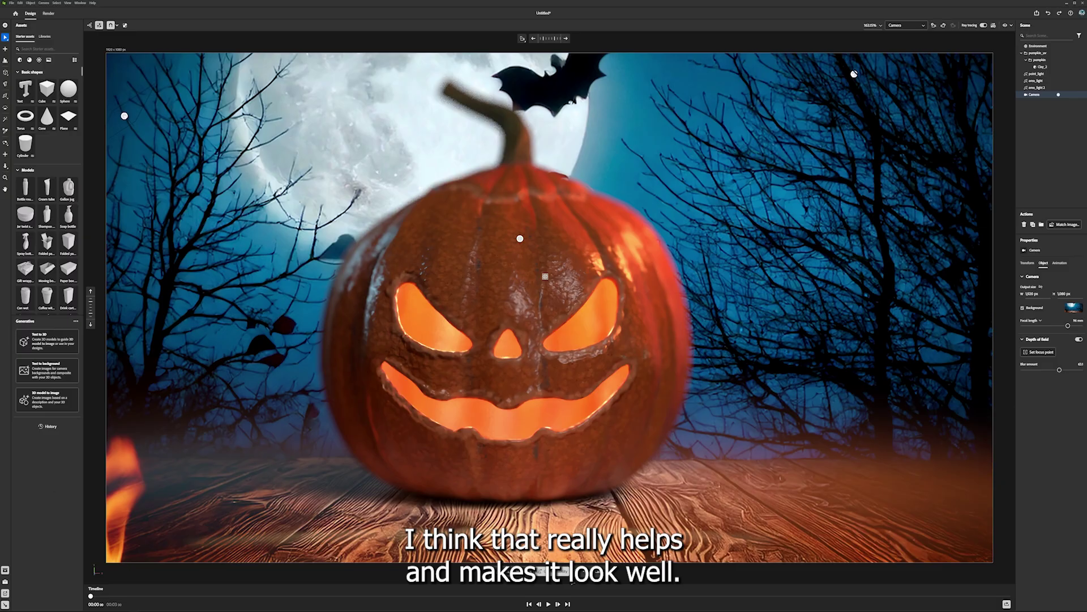
- Deselect the camera, then select it again to bring up its settings
click(340, 589)
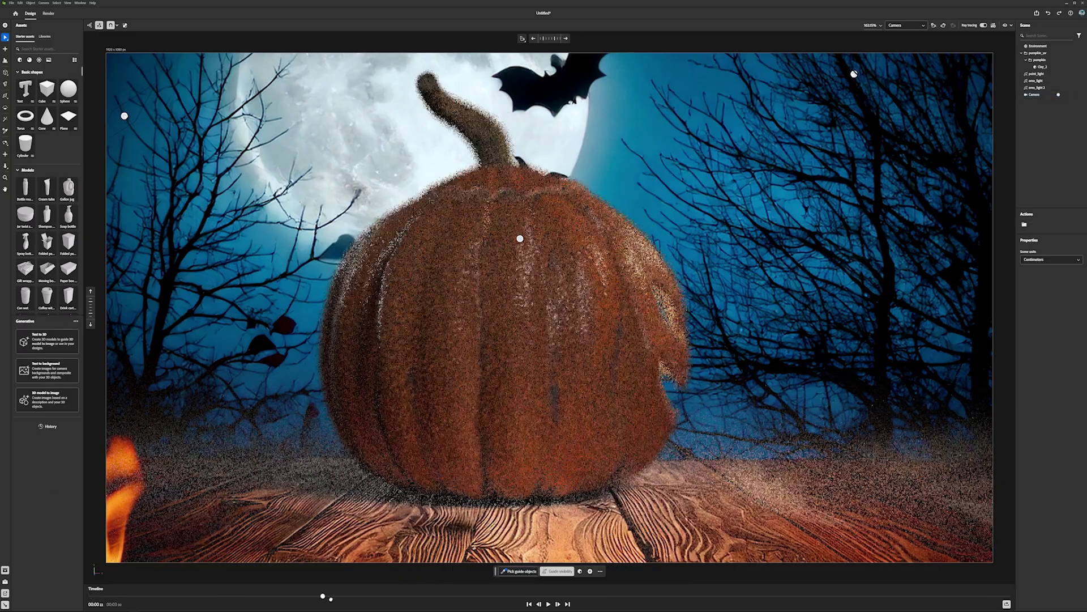
click(1034, 94)
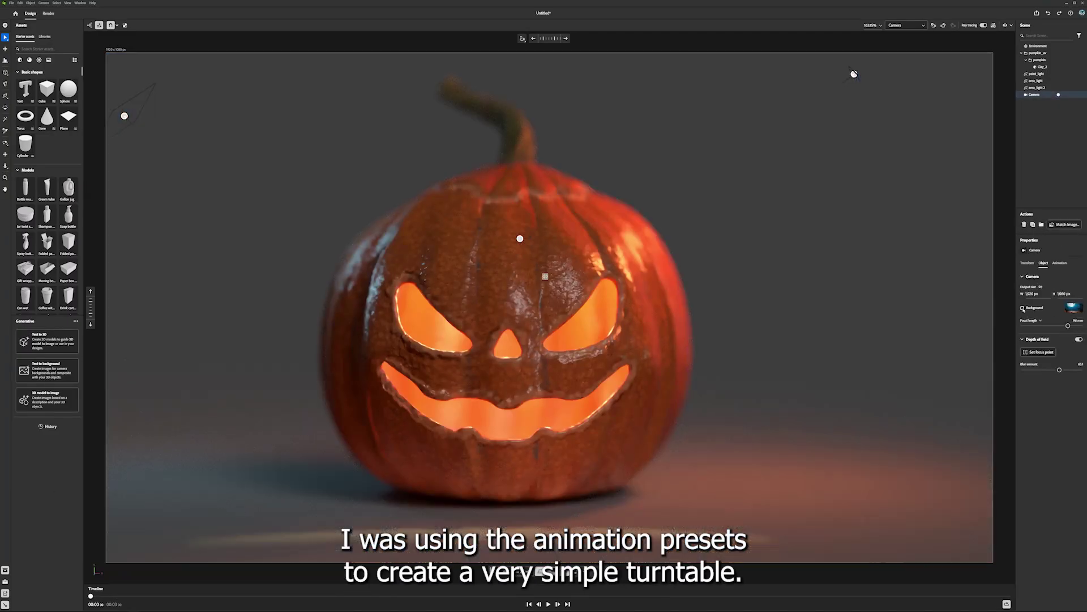